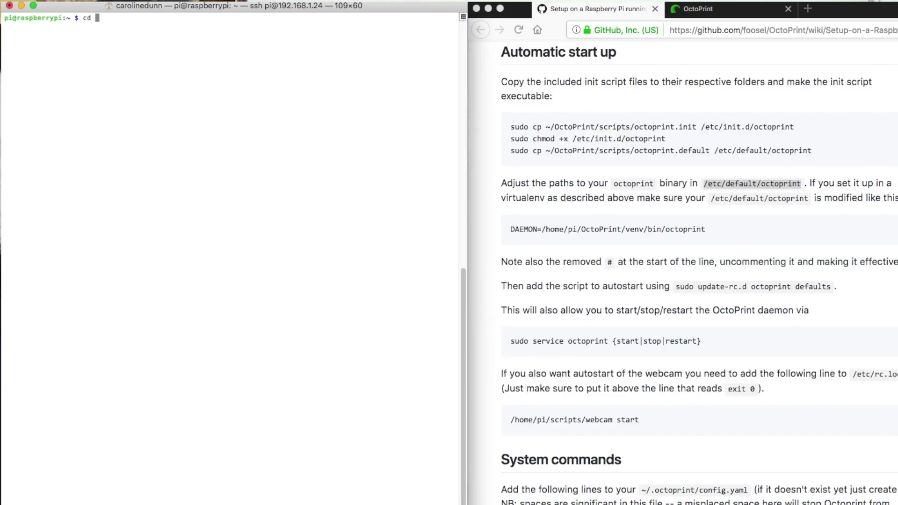
Open octoprint.default and then octoprint.init in nano, showing the top of the init script.
key("Tab")
type("d")
key("Tab")
key("Return")
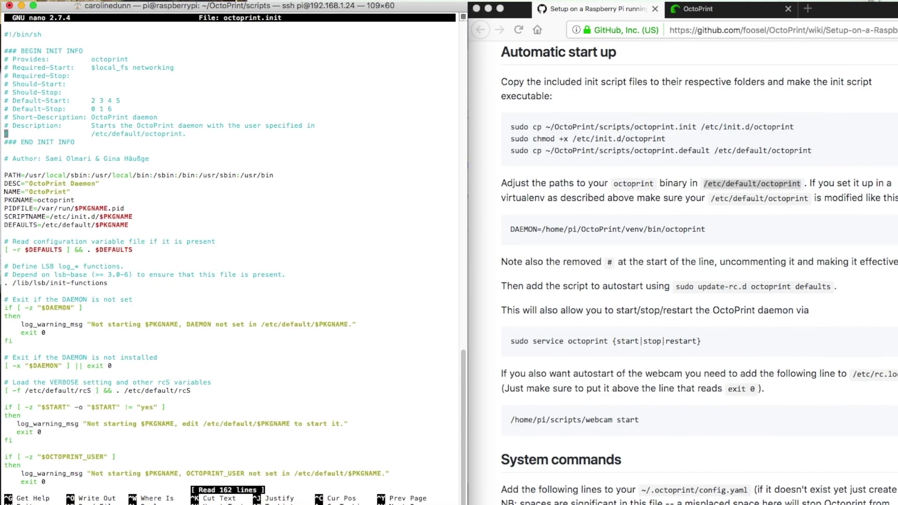
key("Page_Down")
key("Page_Down")
key("Page_Up")
key("Page_Up")
key("Page_Up")
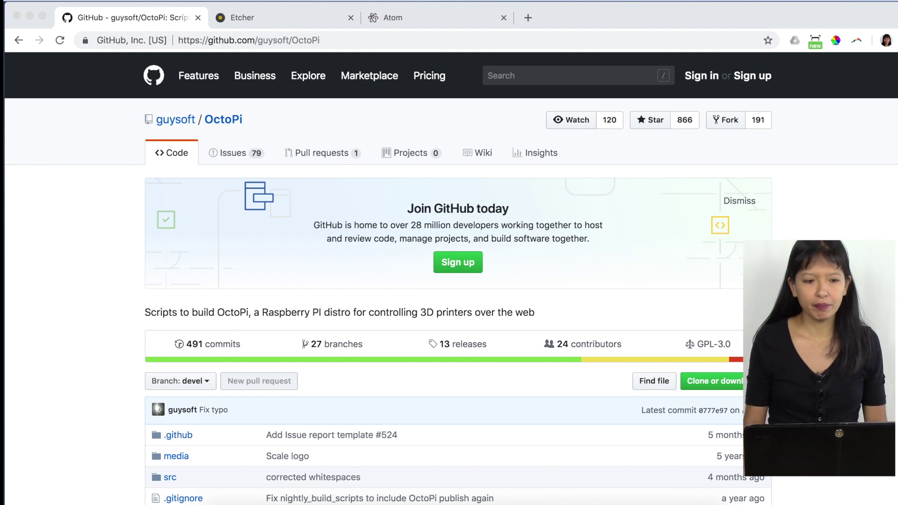
Download the latest stable OctoPi build zip from the guysoft/OctoPi repository README.
left_click(149, 10)
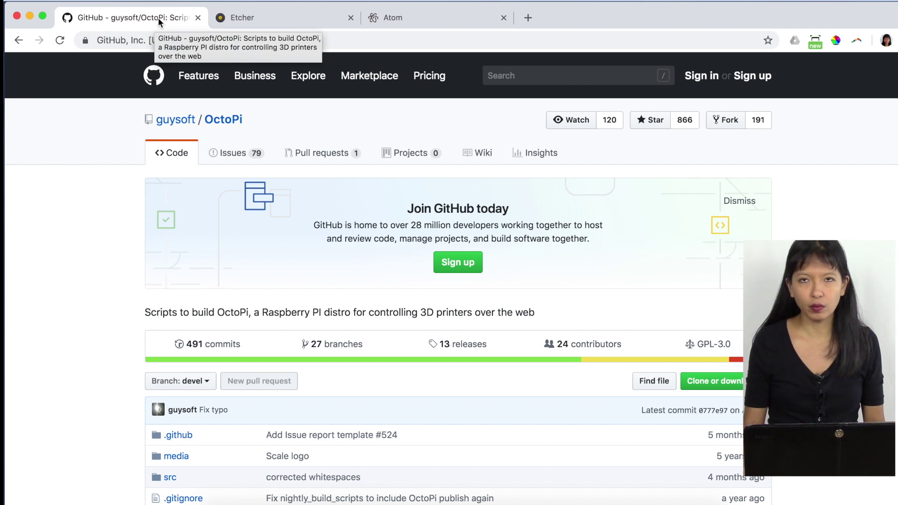
left_click(340, 40)
left_click(276, 53)
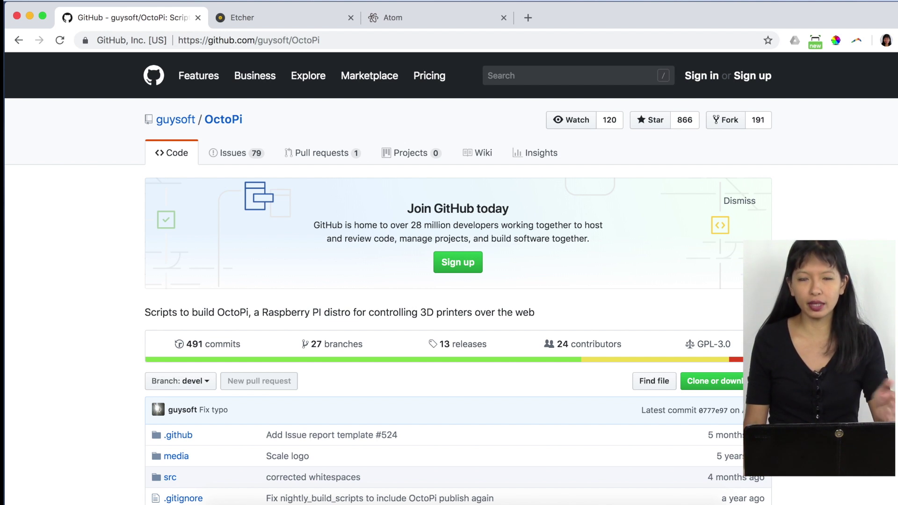
scroll(450, 281, "down", 10)
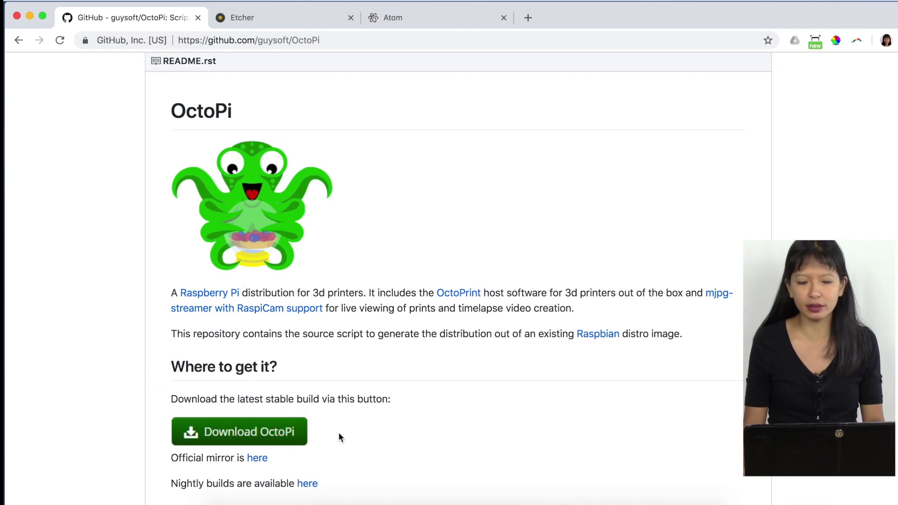
left_click(290, 441)
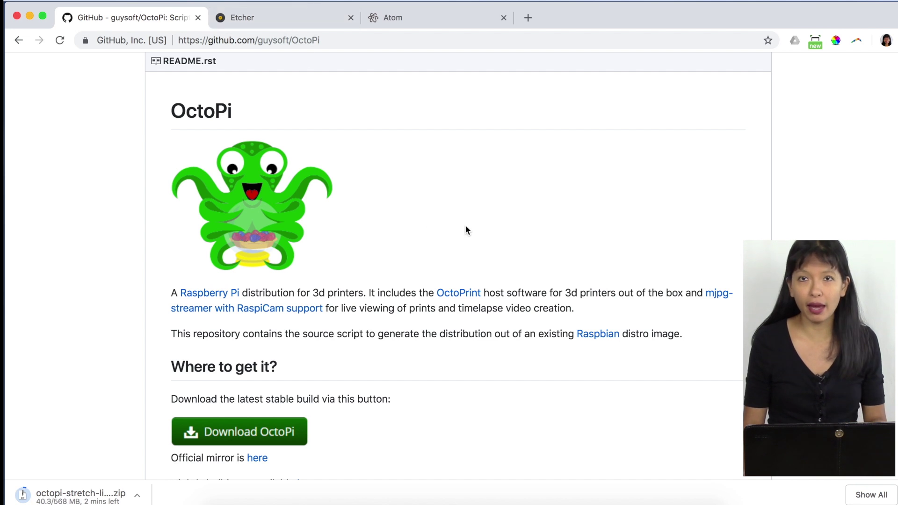
left_click(282, 20)
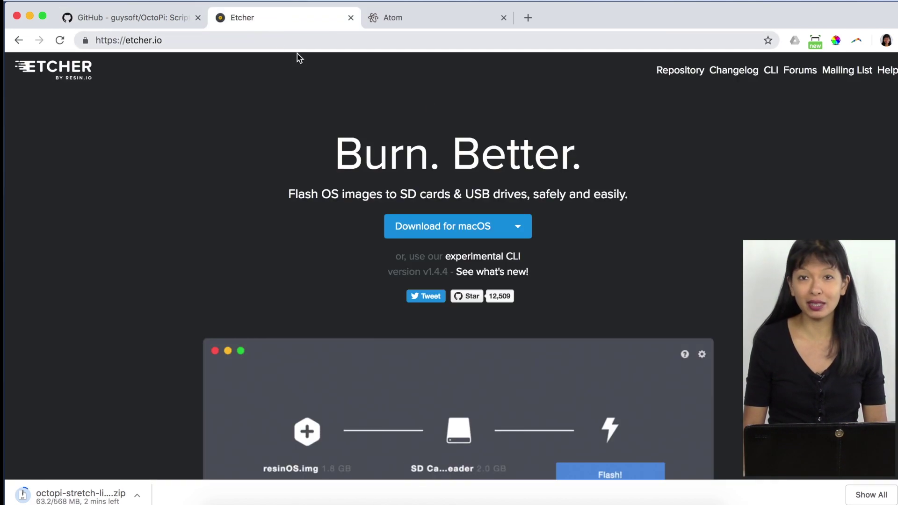
Browse the Etcher and Atom download sites, then launch the Etcher app.
left_click(520, 227)
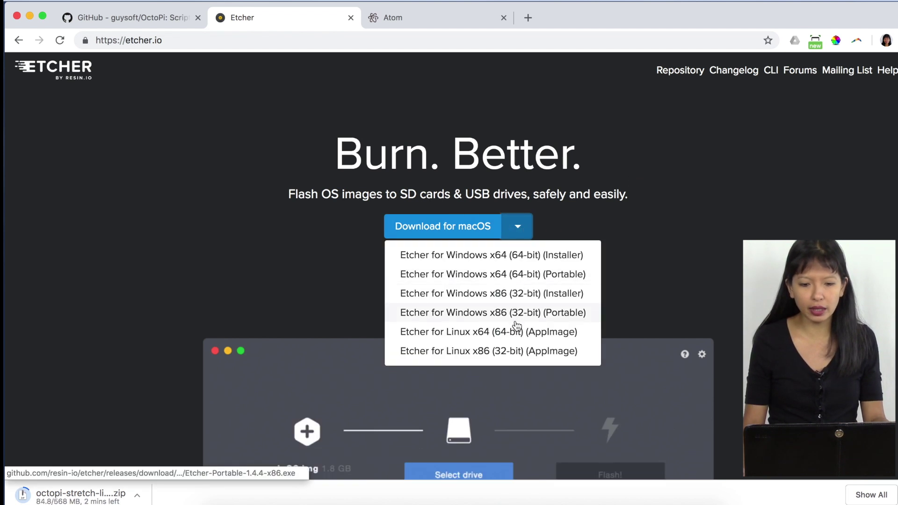
left_click(664, 227)
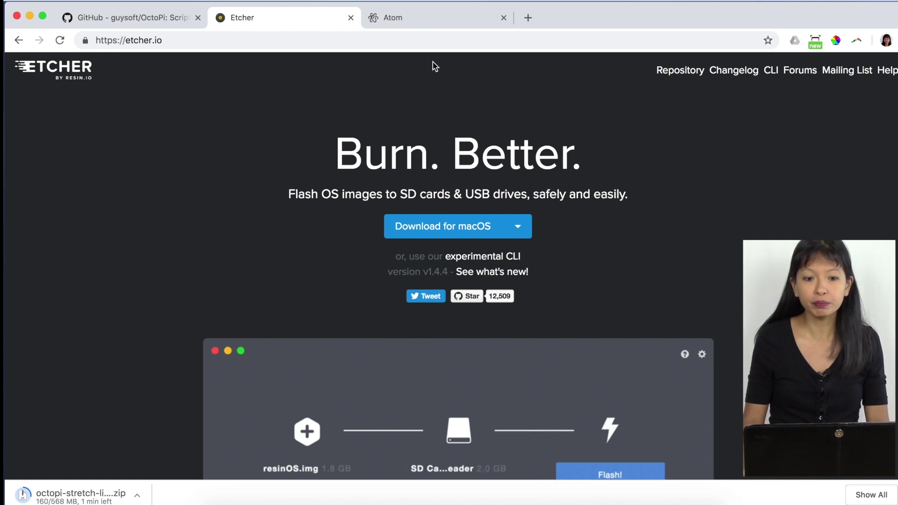
left_click(412, 20)
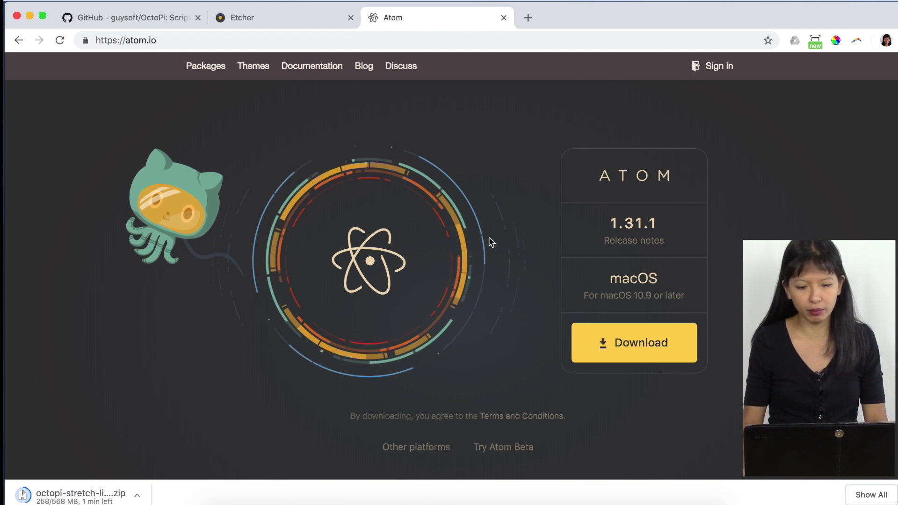
left_click(268, 495)
left_click(249, 66)
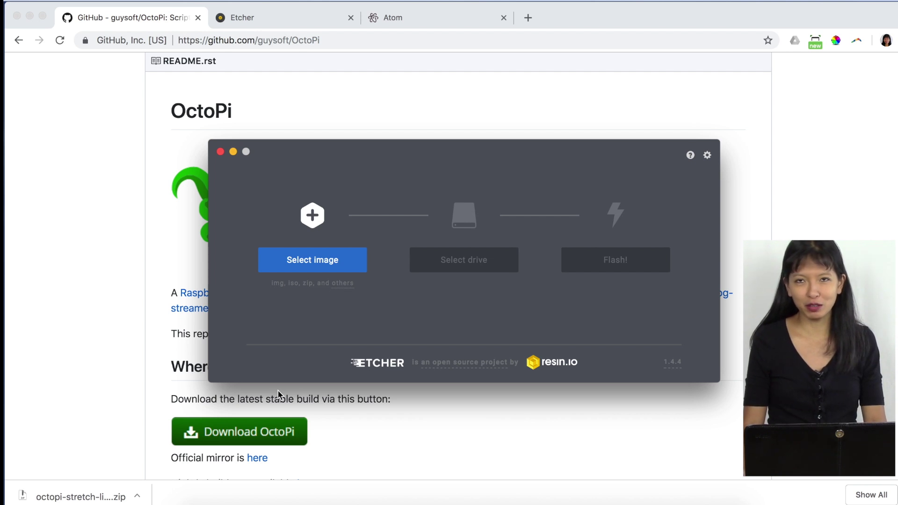
Choose octopi-stretch-lite-0.15.1.zip as the image and the APPLE SD Card Reader as target drive.
left_click(307, 270)
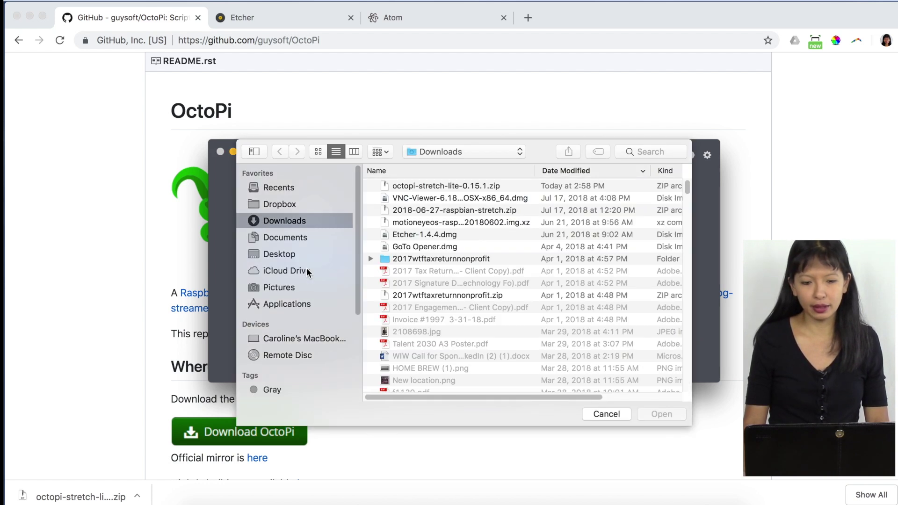
left_click(421, 186)
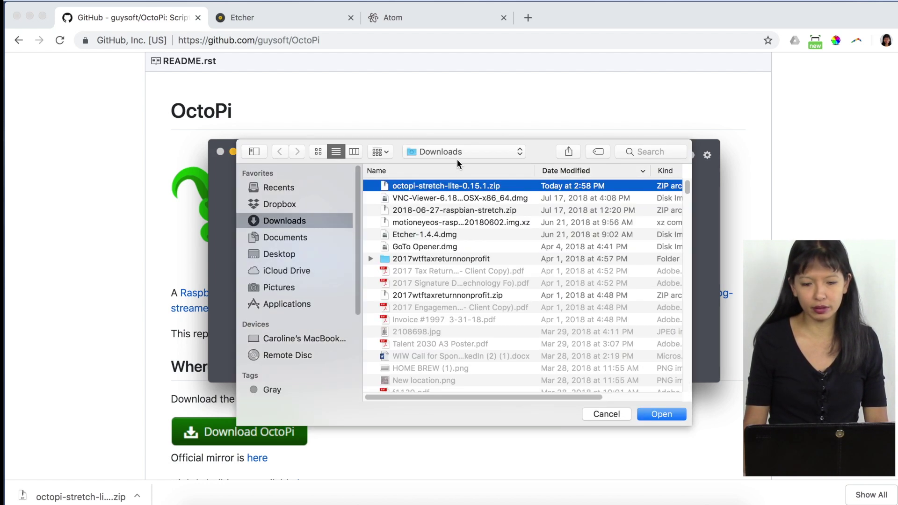
left_click(661, 415)
left_click(470, 266)
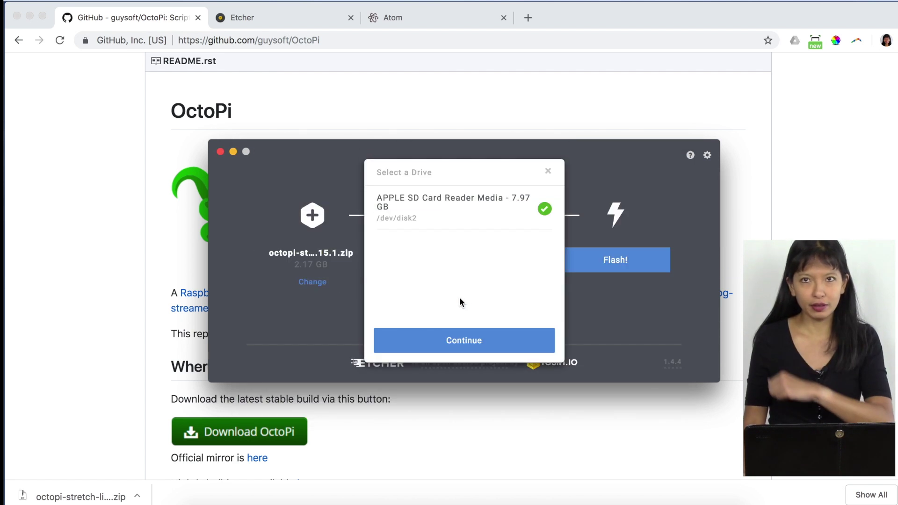
left_click(435, 213)
left_click(435, 213)
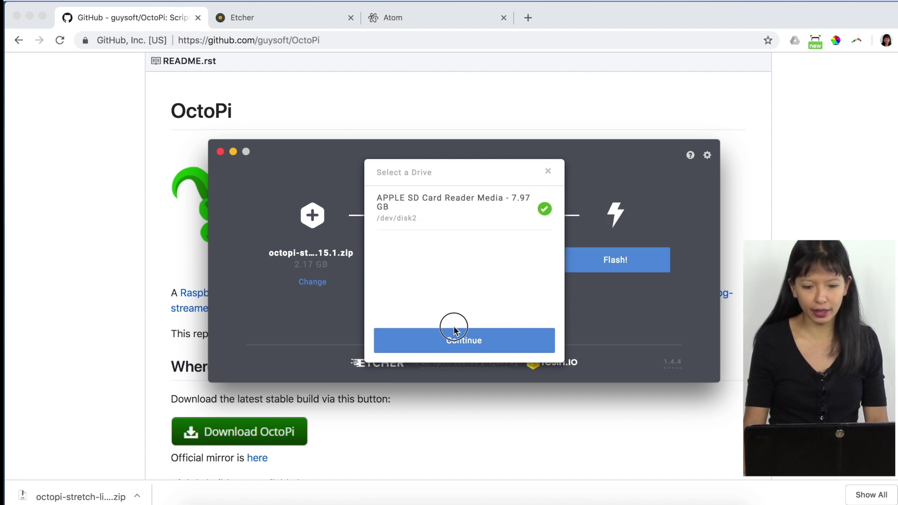
left_click(454, 344)
Flash the OctoPi image to the SD card with the administrator password, then close Etcher.
left_click(610, 264)
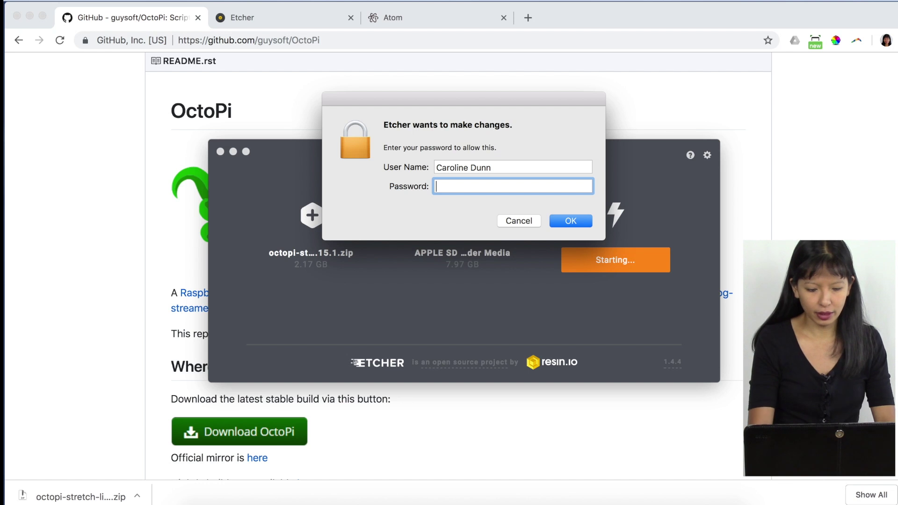
type("***")
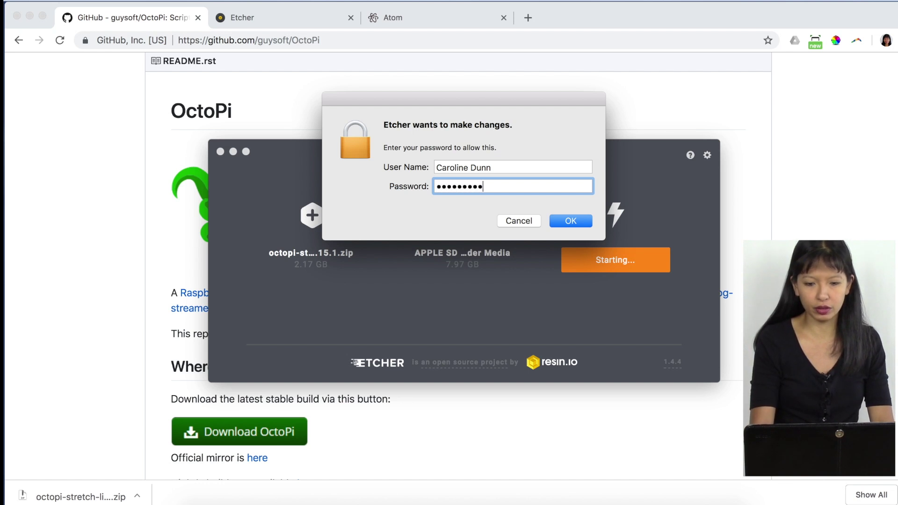
key("Return")
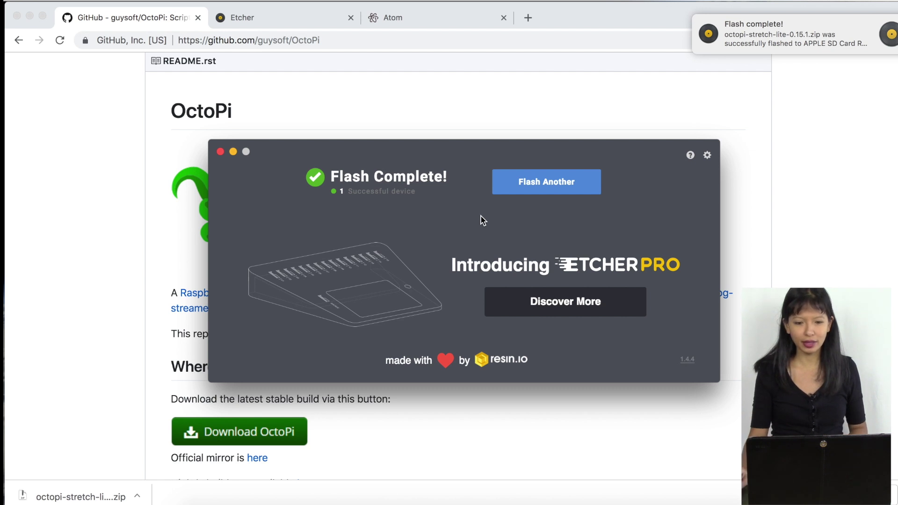
left_click(220, 152)
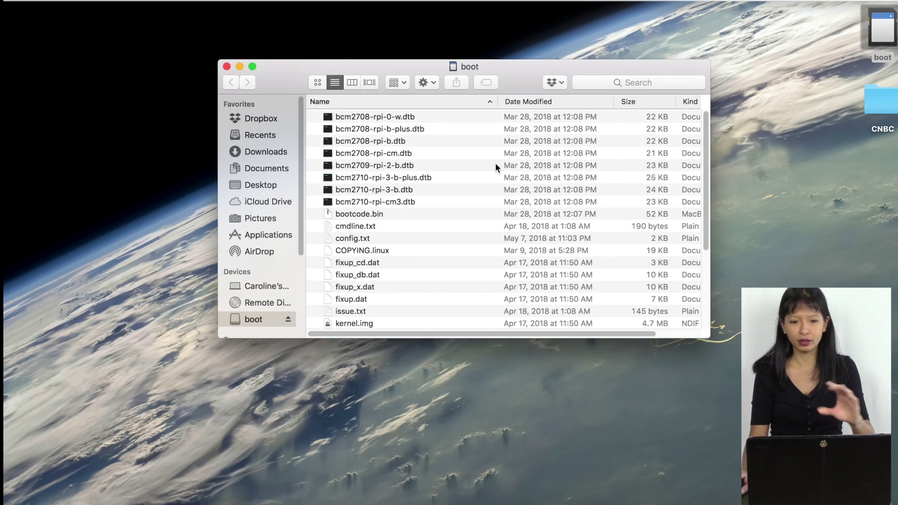
Open octopi-wpa-supplicant.txt from the boot volume with Atom (1.27.2).
scroll(427, 236, "down", 5)
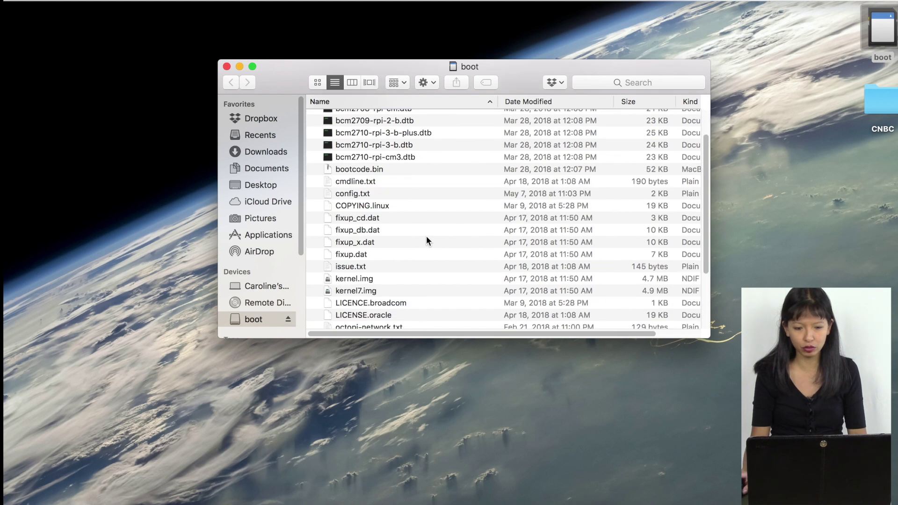
scroll(425, 242, "down", 6)
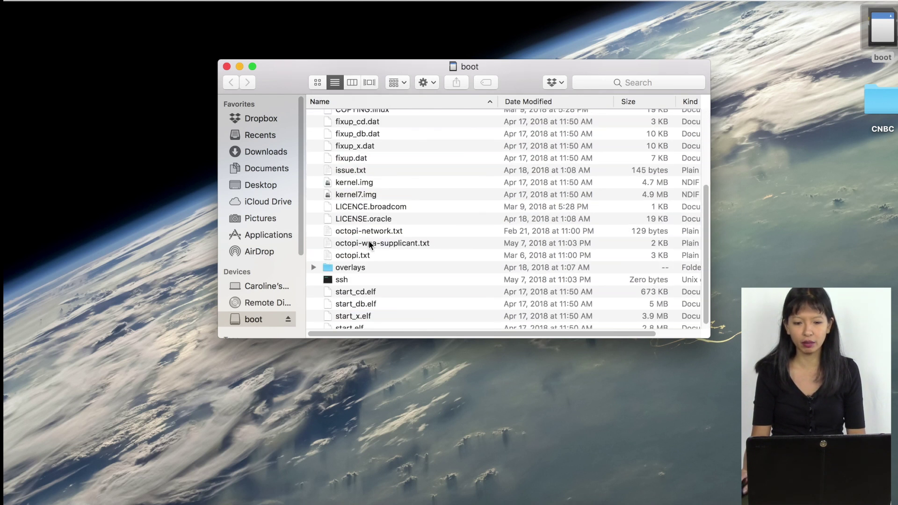
right_click(419, 243)
mouse_move(536, 250)
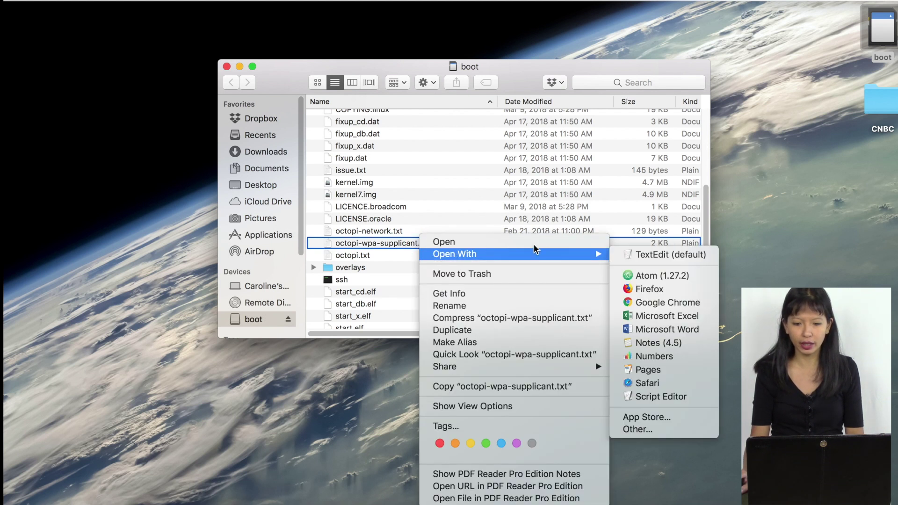
left_click(635, 279)
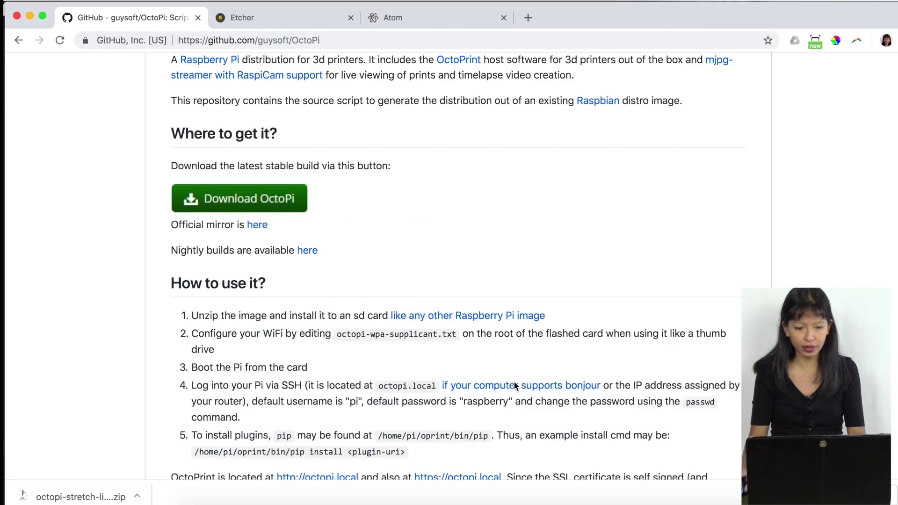
Return to octopi-wpa-supplicant.txt in Atom and scroll to the commented network blocks.
scroll(516, 385, "down", 7)
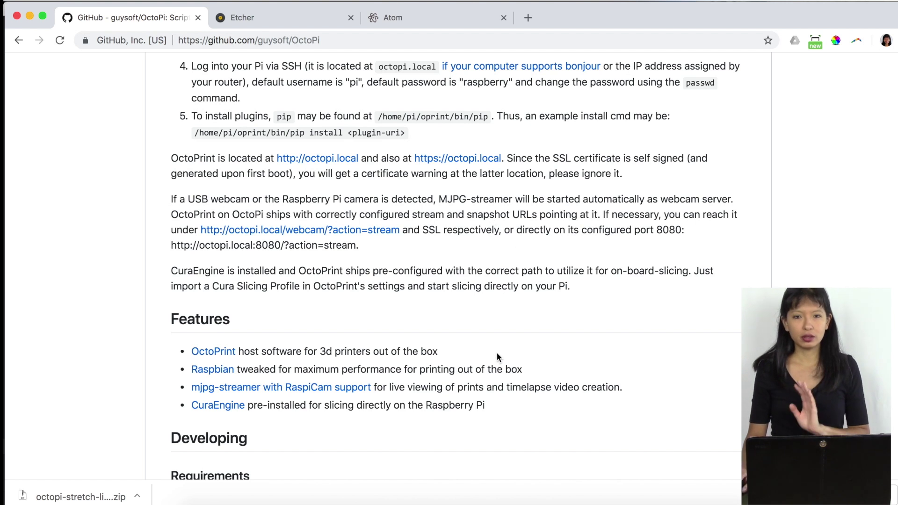
left_click(608, 502)
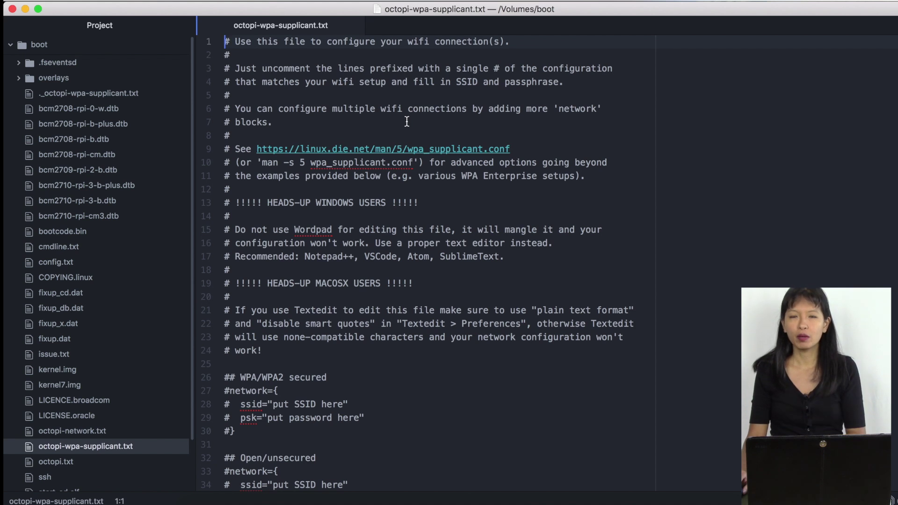
scroll(428, 232, "down", 5)
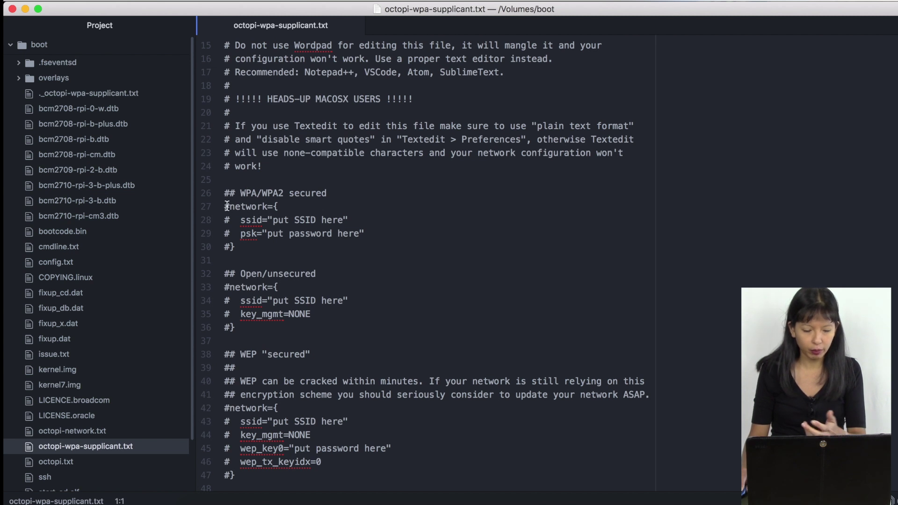
Uncomment lines 27–30 of the WPA/WPA2 network block.
left_click_drag(227, 206, 233, 206)
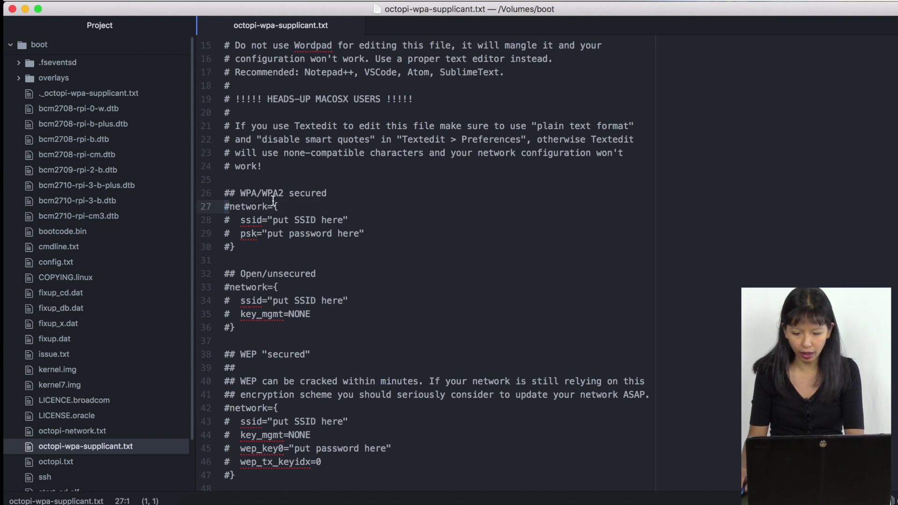
left_click(229, 207)
key("BackSpace")
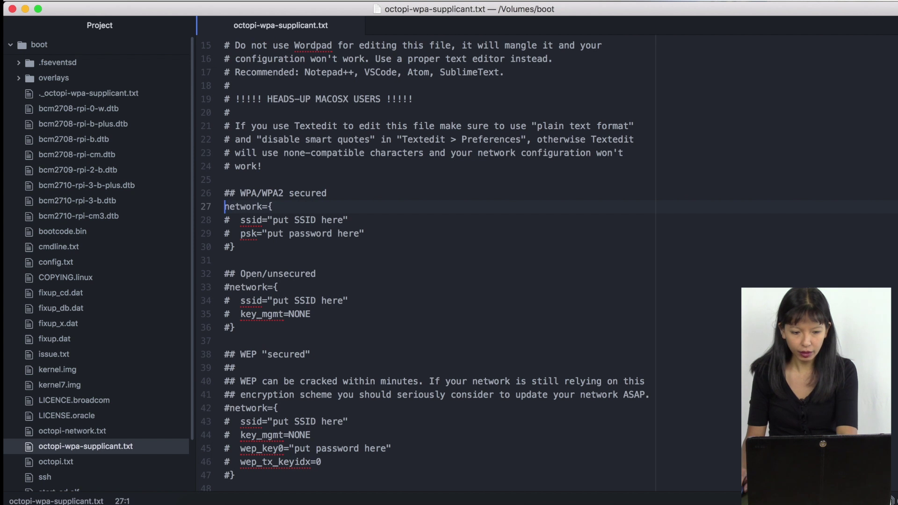
left_click(230, 221)
key("BackSpace")
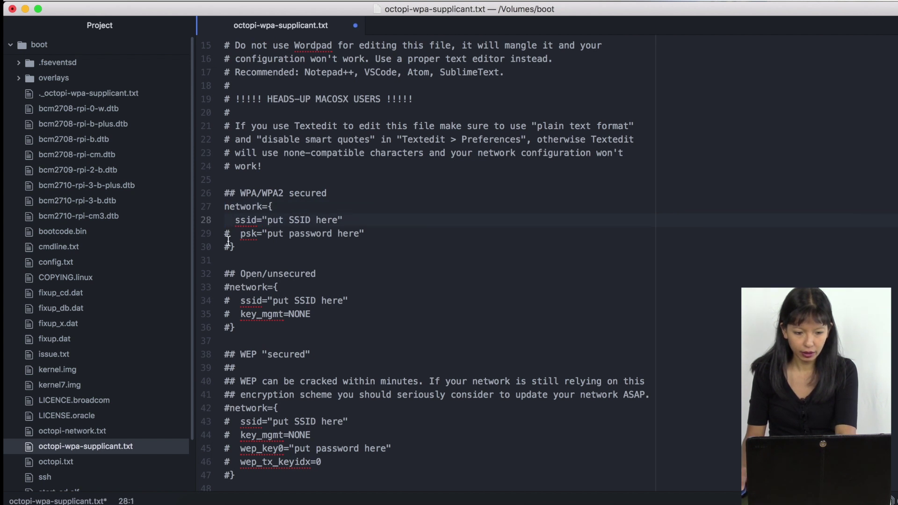
left_click(229, 233)
key("BackSpace")
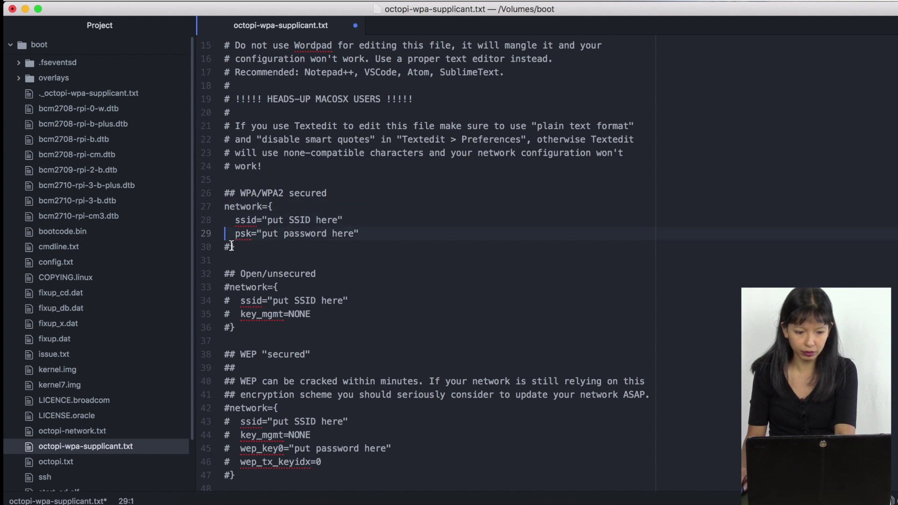
left_click(231, 247)
key("BackSpace")
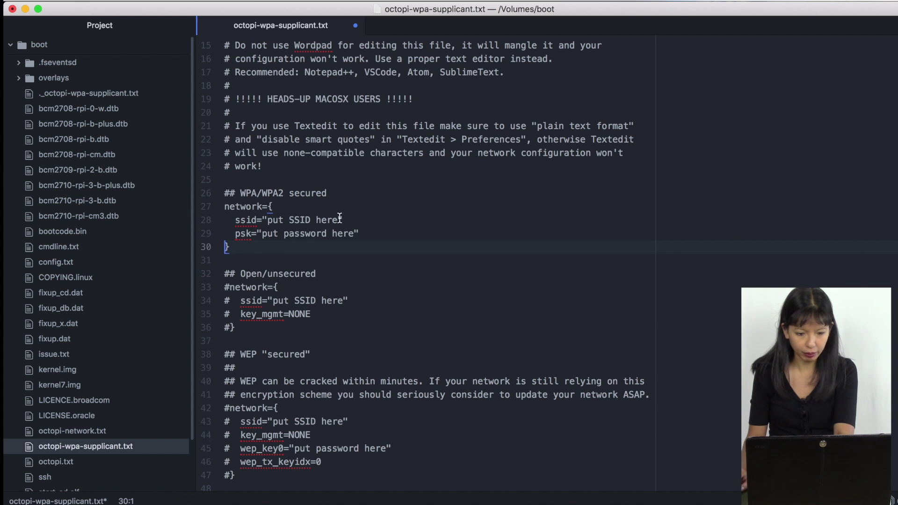
Replace the ssid and psk placeholders with the Wi-Fi network name and password.
left_click_drag(338, 220, 281, 219)
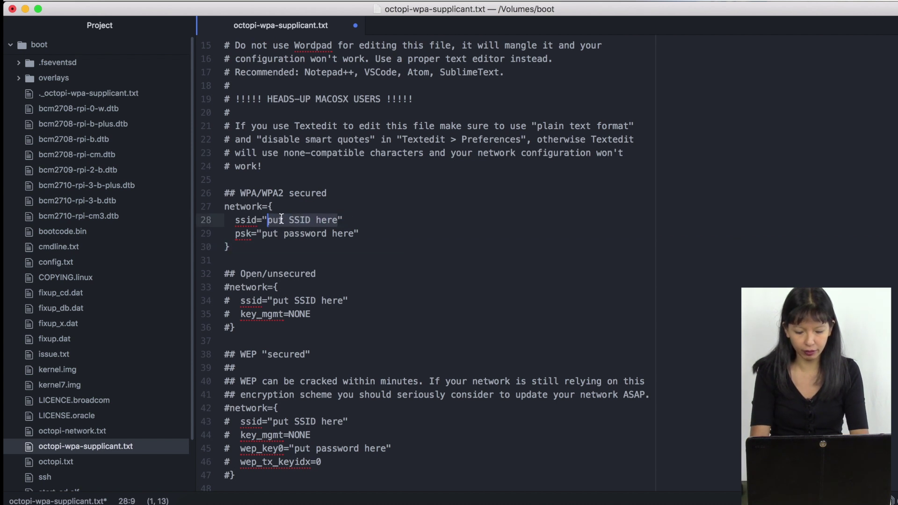
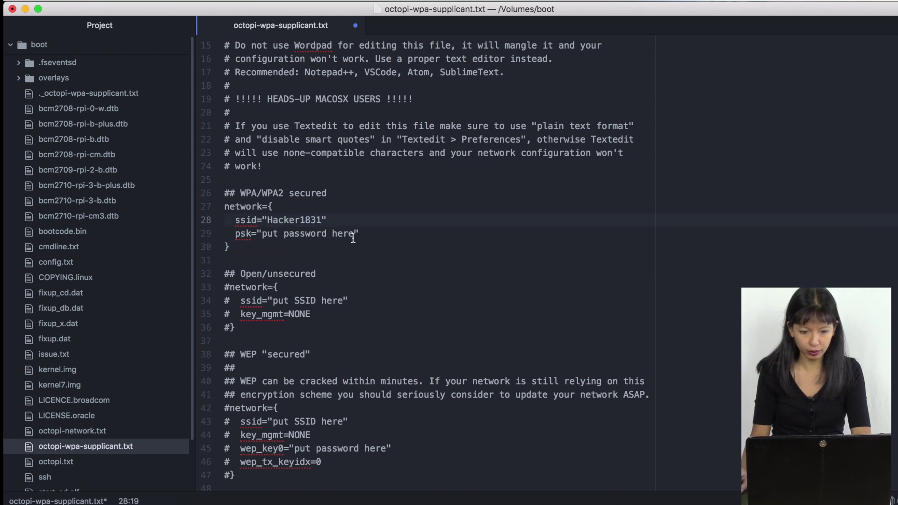
left_click_drag(356, 235, 264, 236)
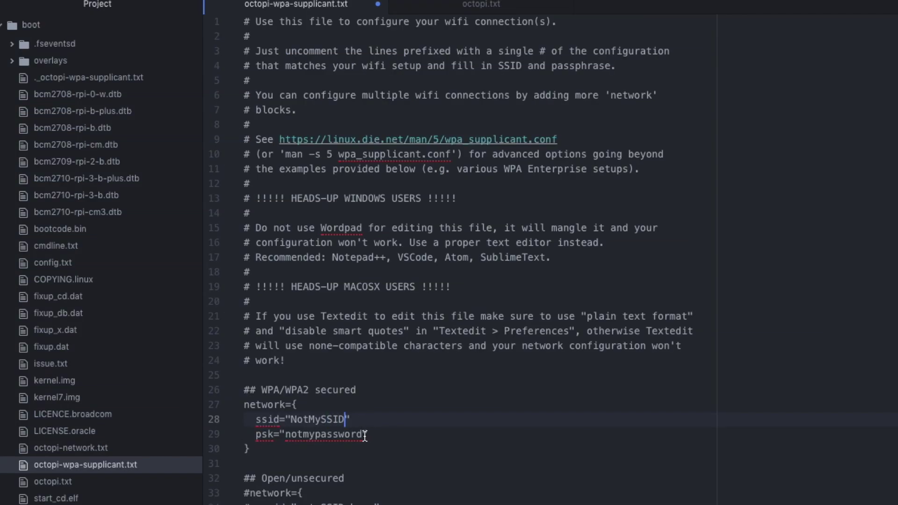
left_click(364, 436)
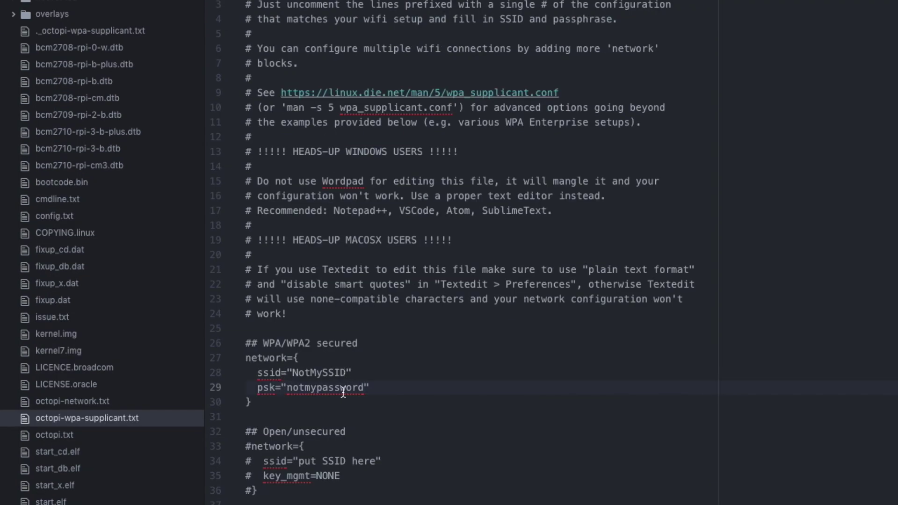
Comment out country=GB and uncomment country=US to set the Wi-Fi country to United States.
scroll(413, 431, "down", 3)
scroll(412, 431, "down", 4)
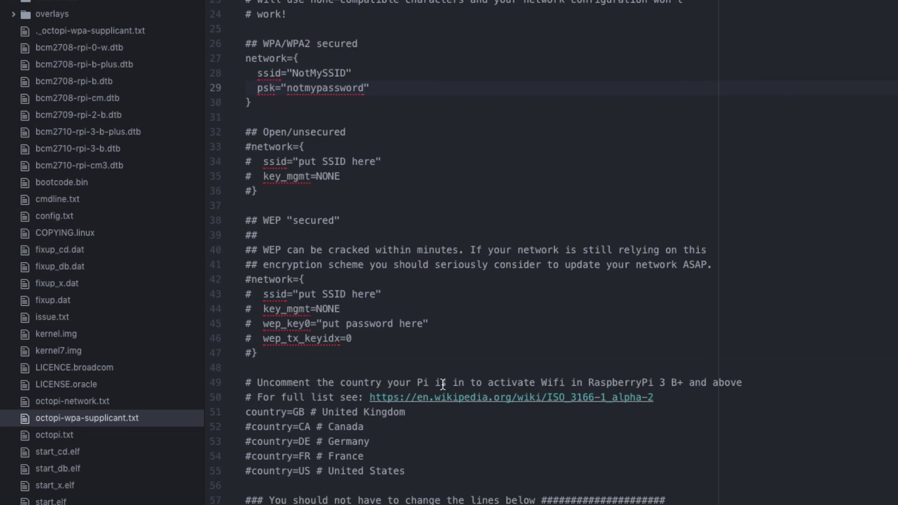
left_click(248, 414)
type("#")
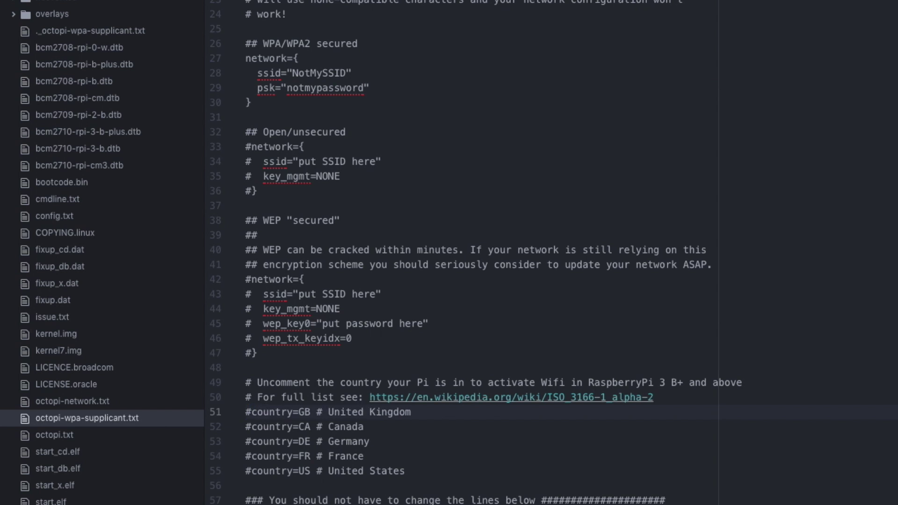
left_click(251, 473)
key("BackSpace")
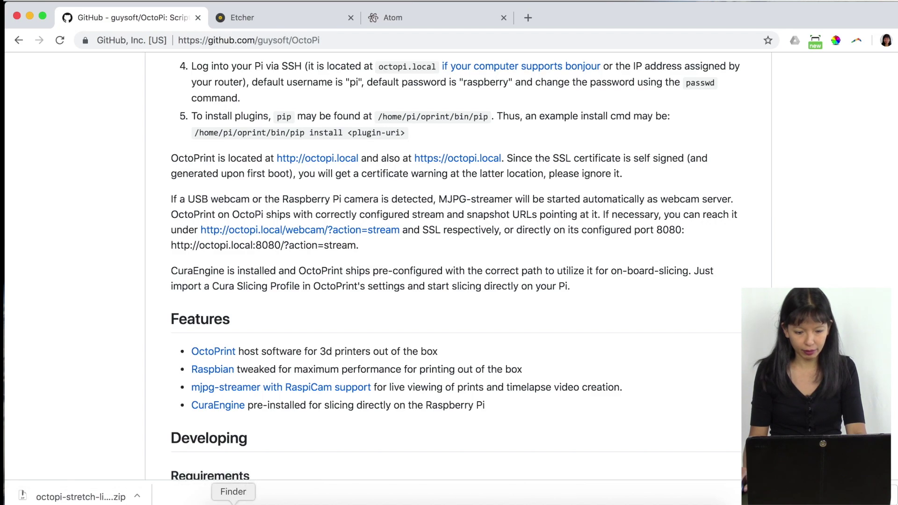
left_click(234, 496)
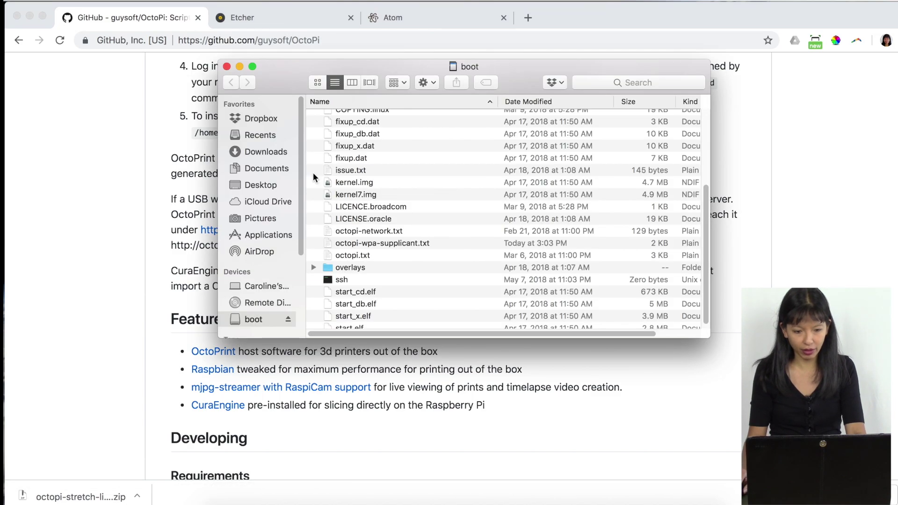
Eject the boot SD card from Finder's sidebar.
left_click(288, 319)
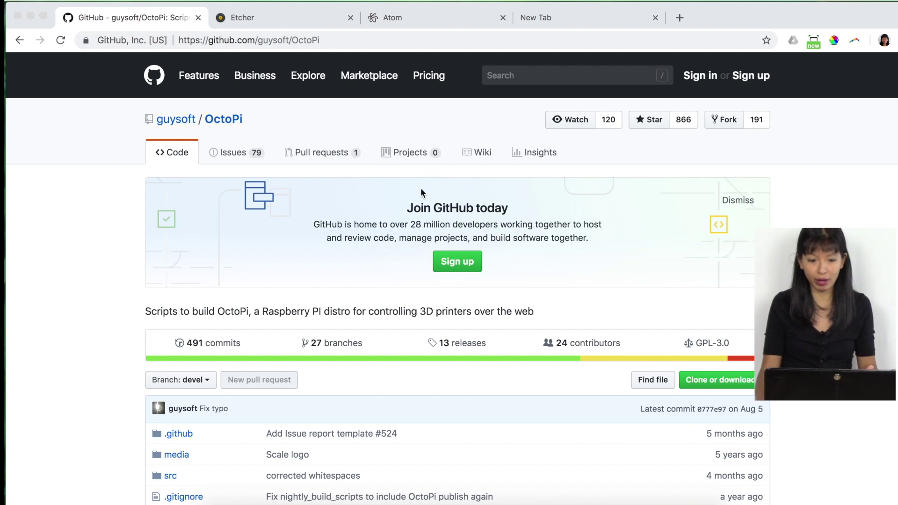
scroll(420, 187, "down", 15)
scroll(343, 315, "down", 5)
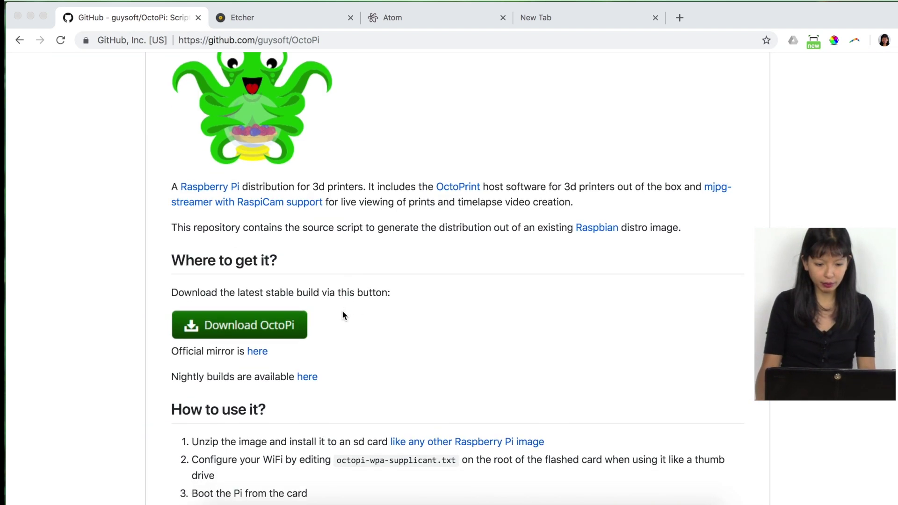
scroll(342, 312, "down", 13)
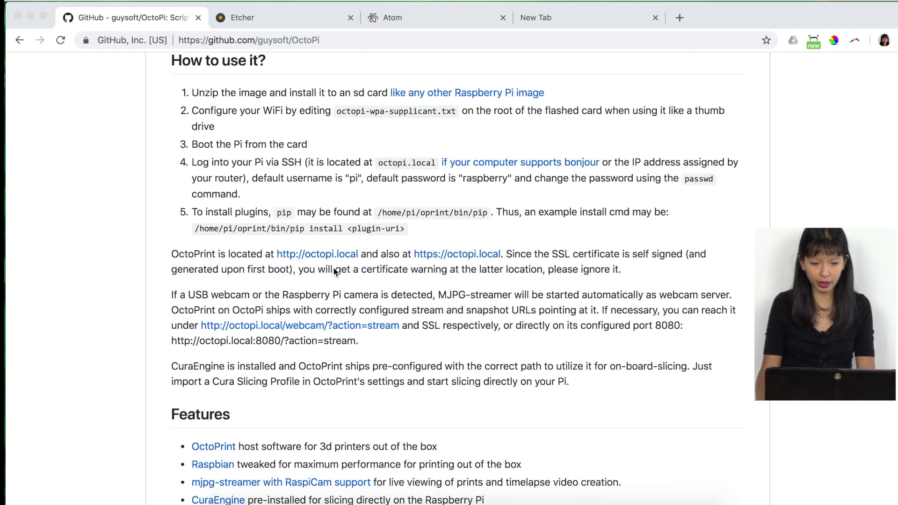
right_click(324, 252)
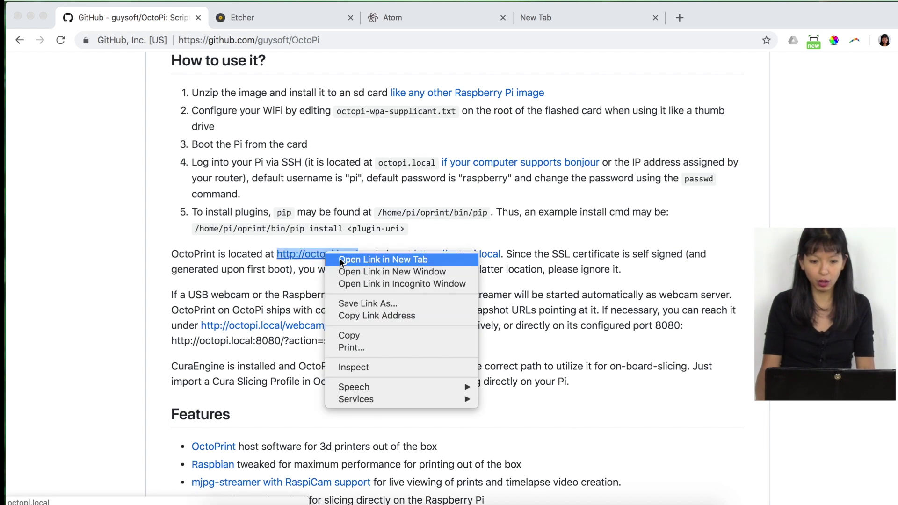
left_click(340, 261)
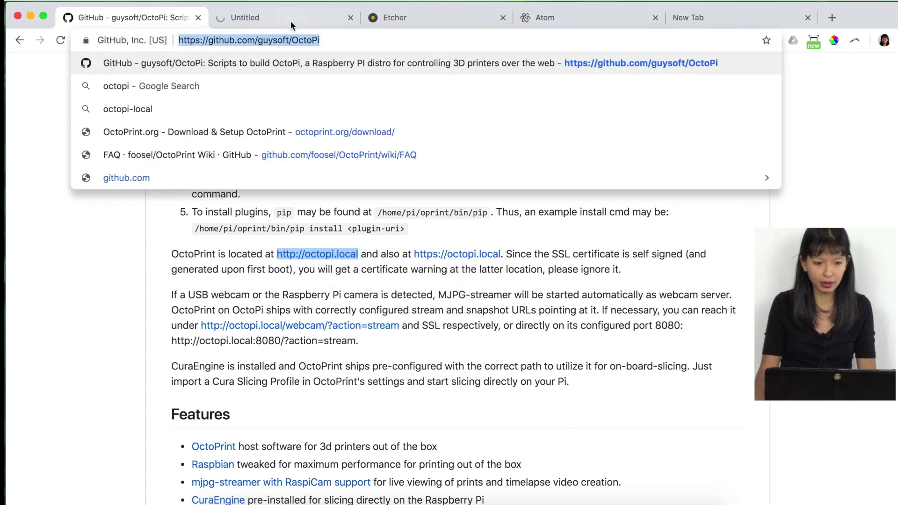
left_click(291, 21)
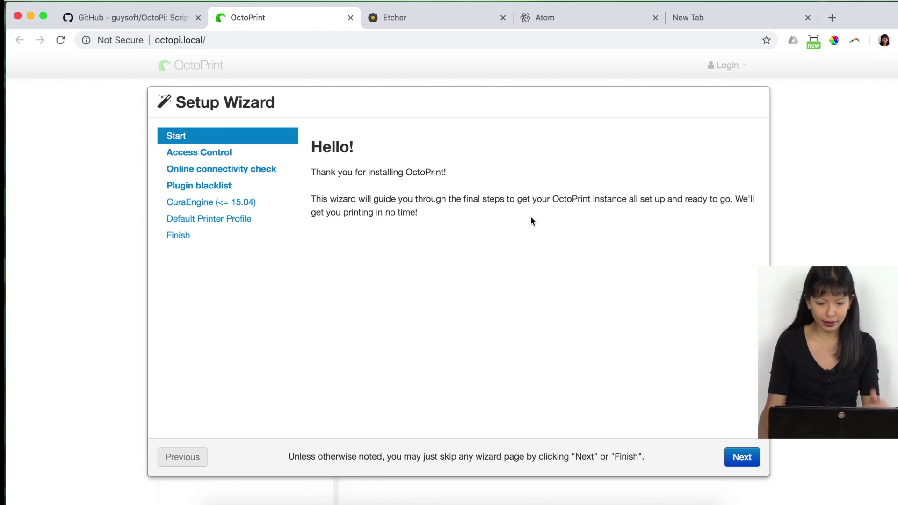
On the Access Control step, enter an administrator username with a matching password and confirmation.
left_click(745, 458)
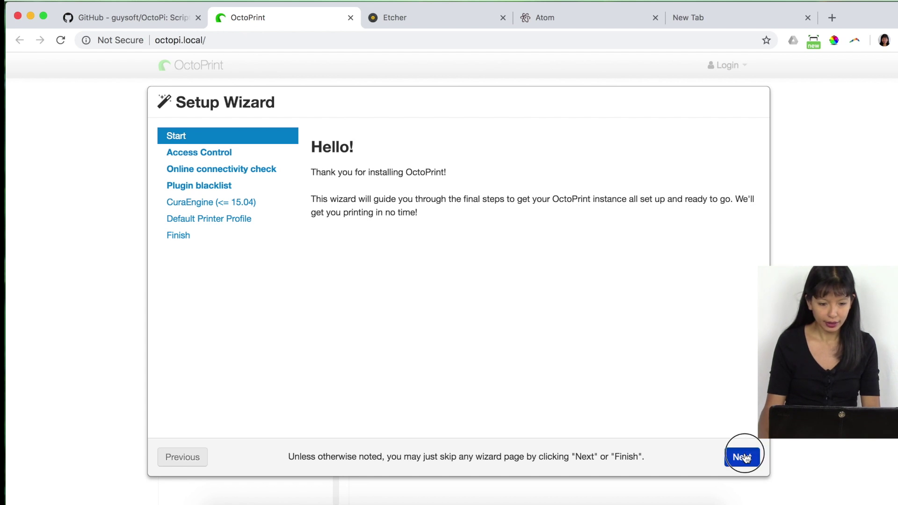
left_click(447, 333)
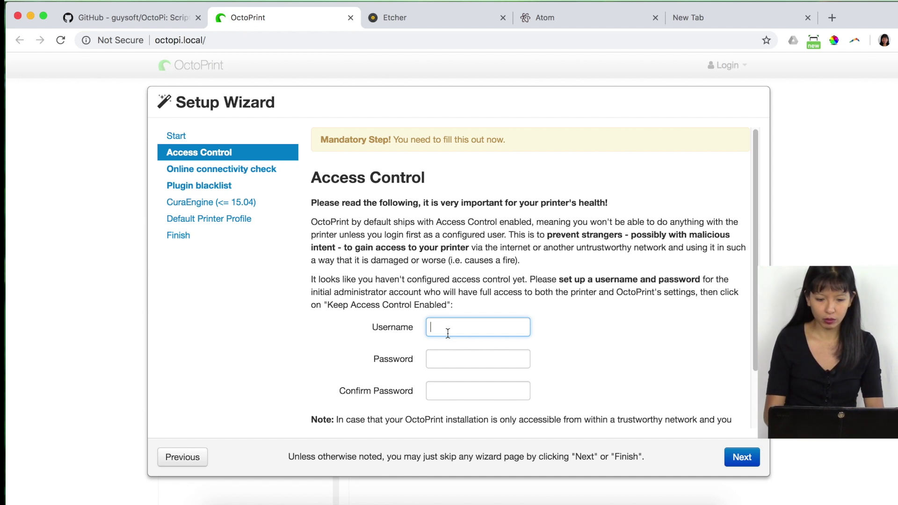
type("cdunn")
key("Tab")
type("••••••")
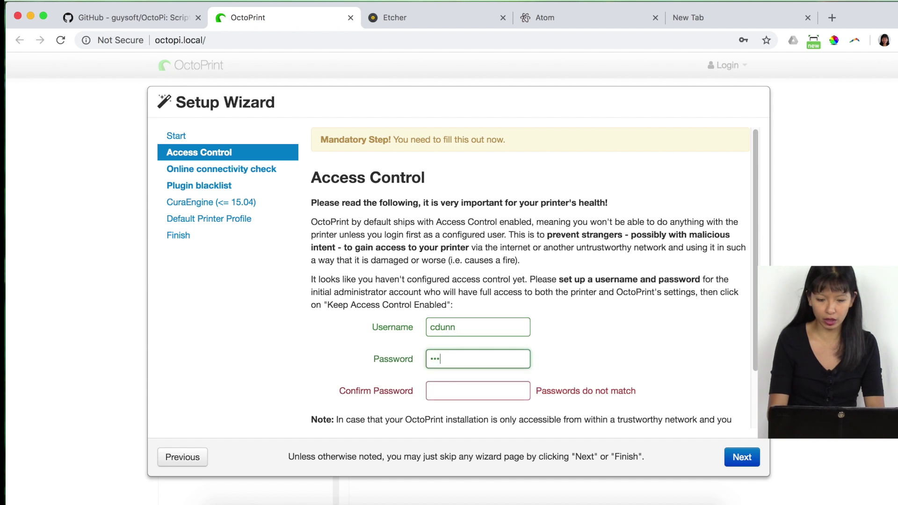
key("Tab")
type("••••••")
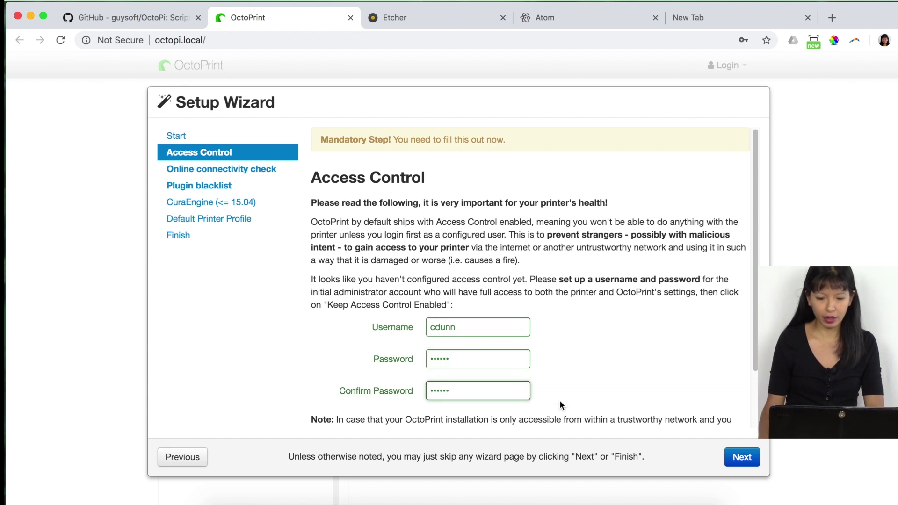
Dismiss the warning, keep access control enabled for the new account, and continue to the connectivity check.
left_click(746, 456)
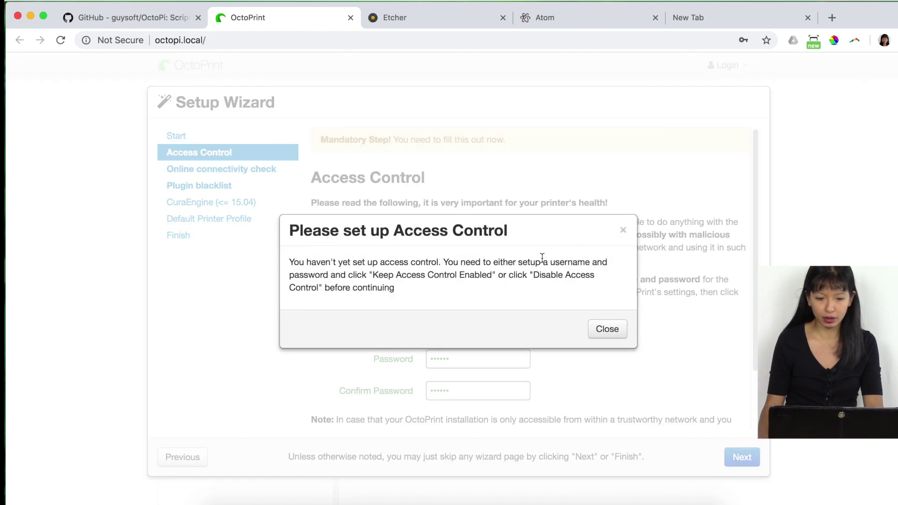
left_click(604, 327)
scroll(604, 329, "down", 3)
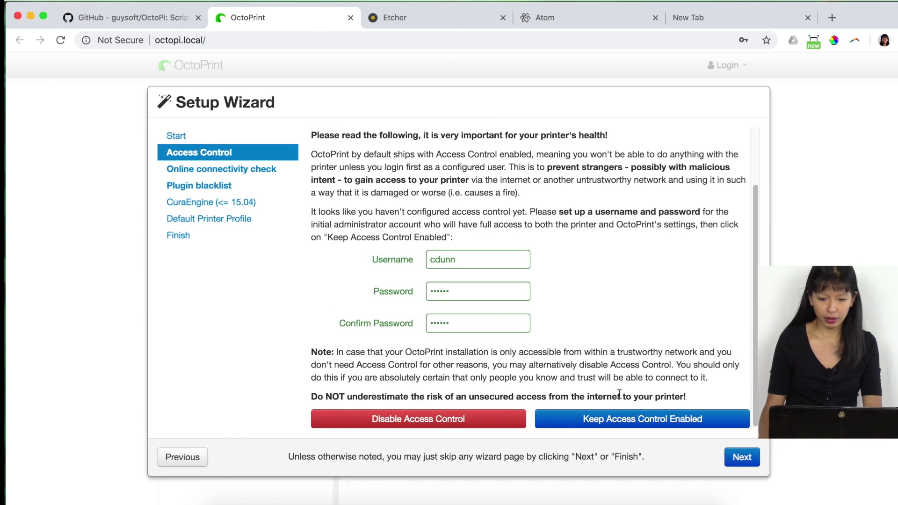
left_click(655, 425)
left_click(741, 457)
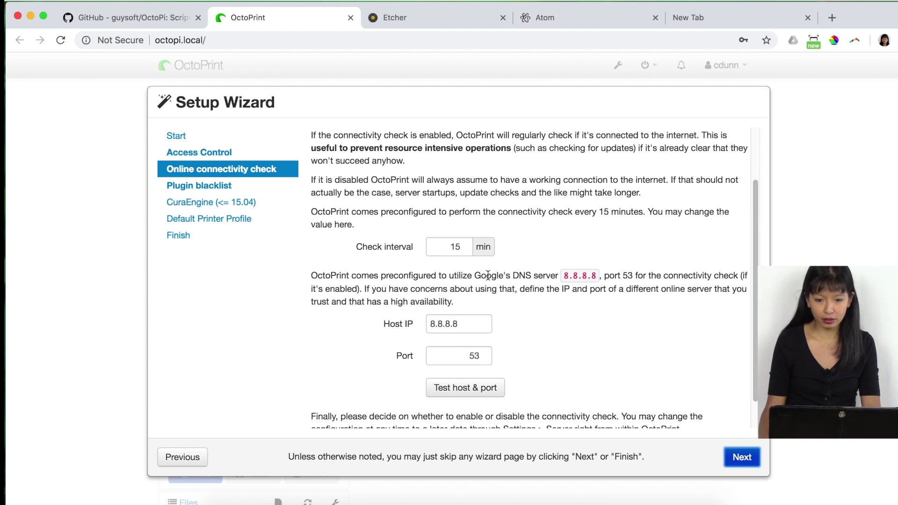
Enable the online connectivity check and plugin blacklist processing, skipping the CuraEngine slicing profile.
scroll(488, 275, "down", 1)
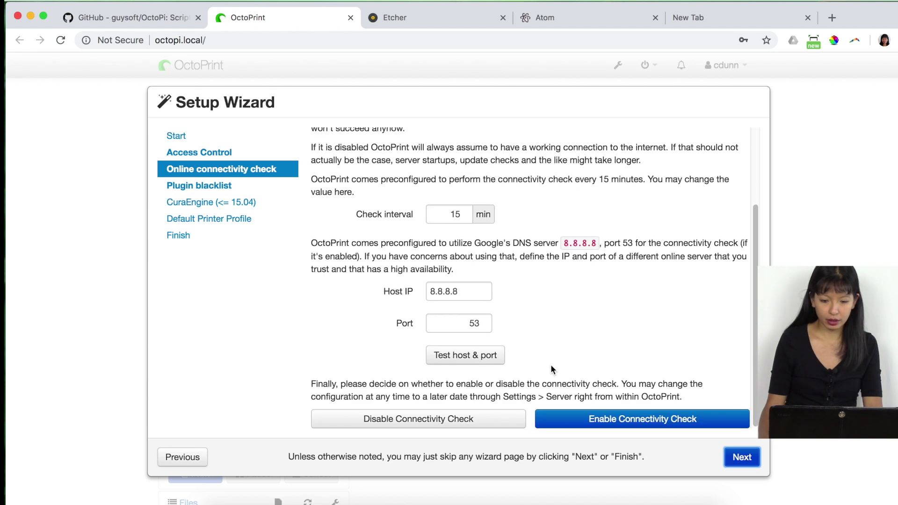
left_click(684, 420)
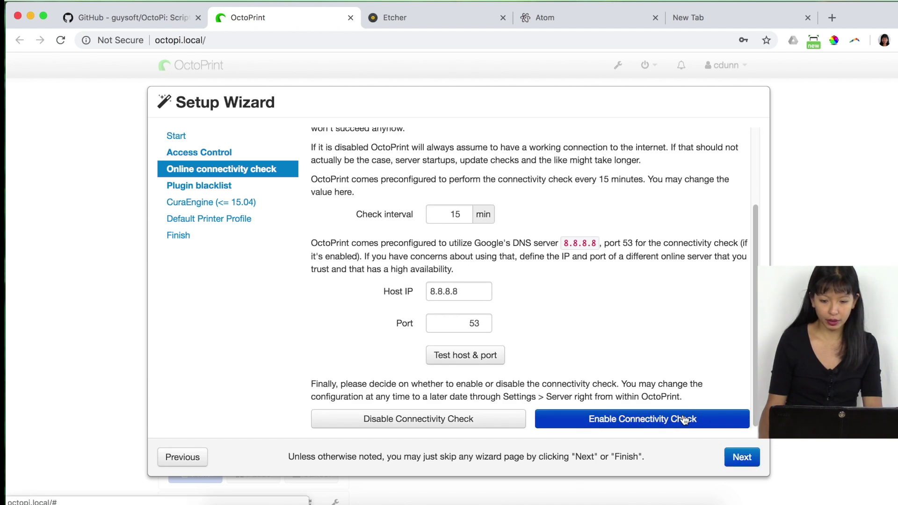
left_click(740, 458)
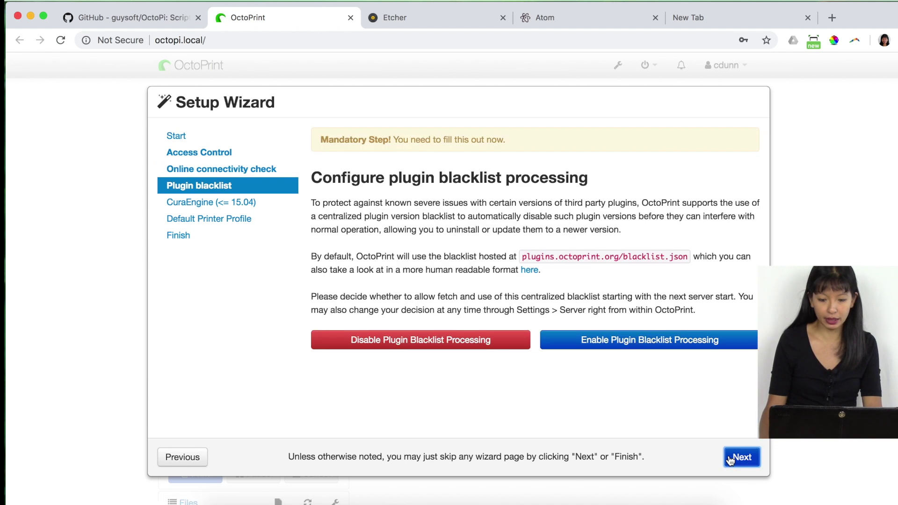
left_click(583, 341)
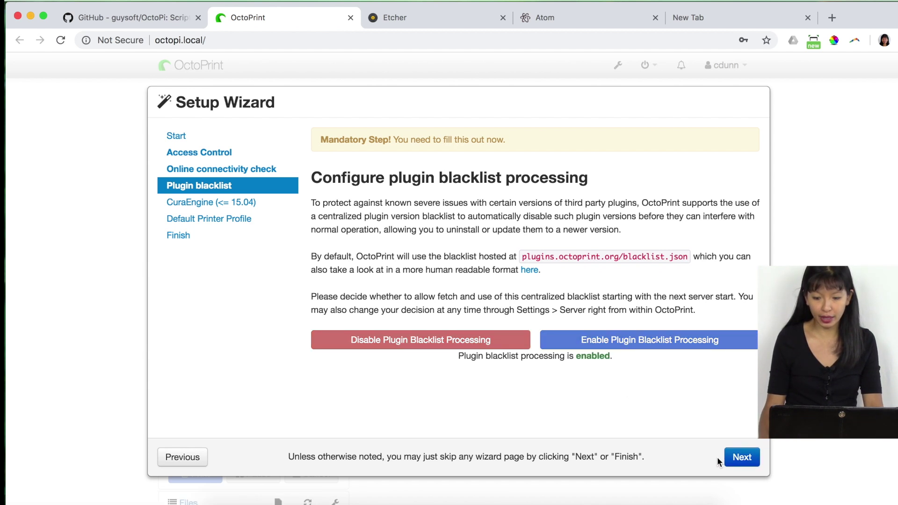
left_click(740, 457)
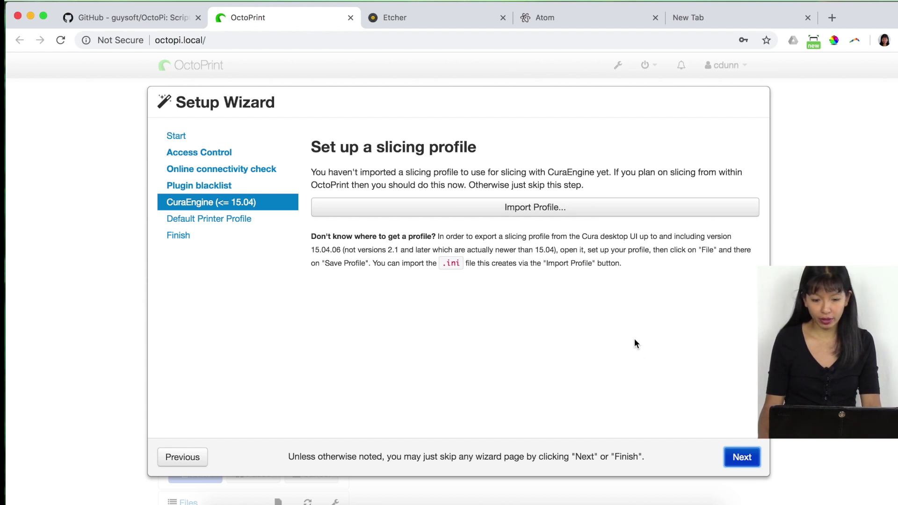
left_click(742, 466)
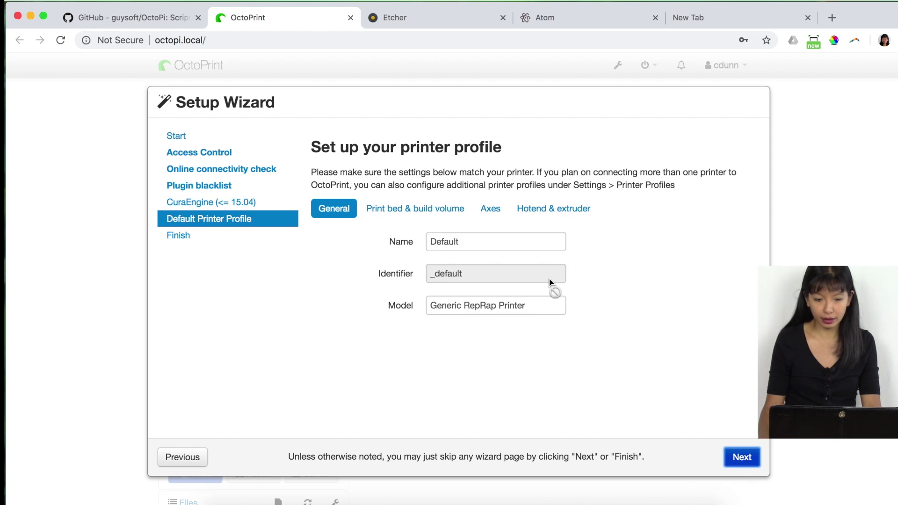
Name the default printer profile Anet A8 with model Anet A8.
left_click_drag(491, 245, 411, 243)
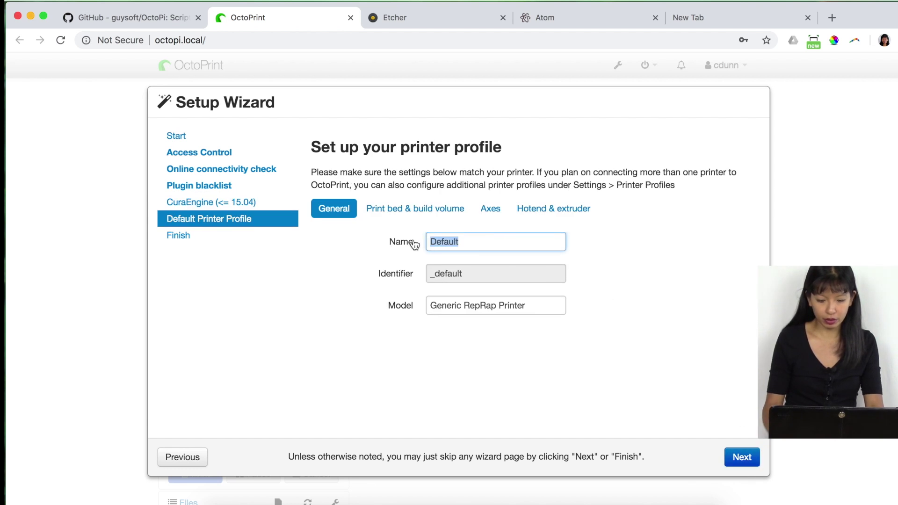
type("Anet A8")
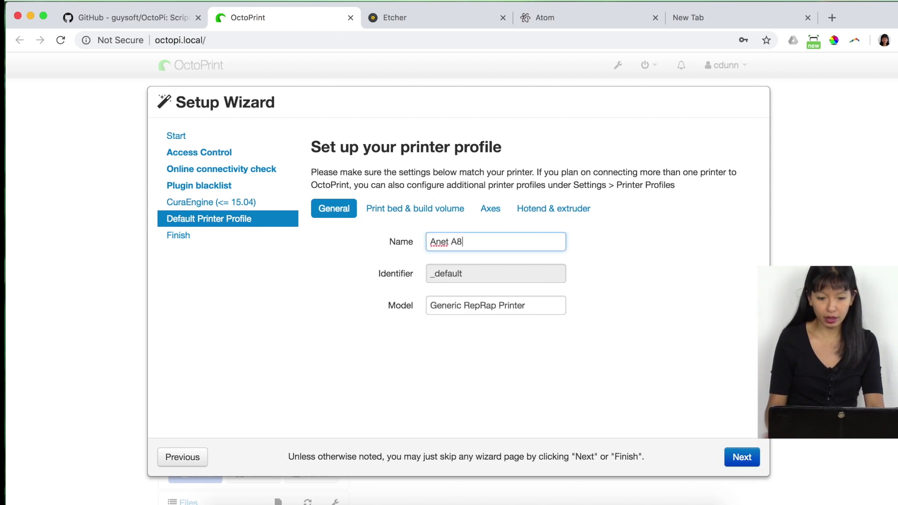
key("Tab")
left_click_drag(545, 303, 406, 304)
type("Anet A8")
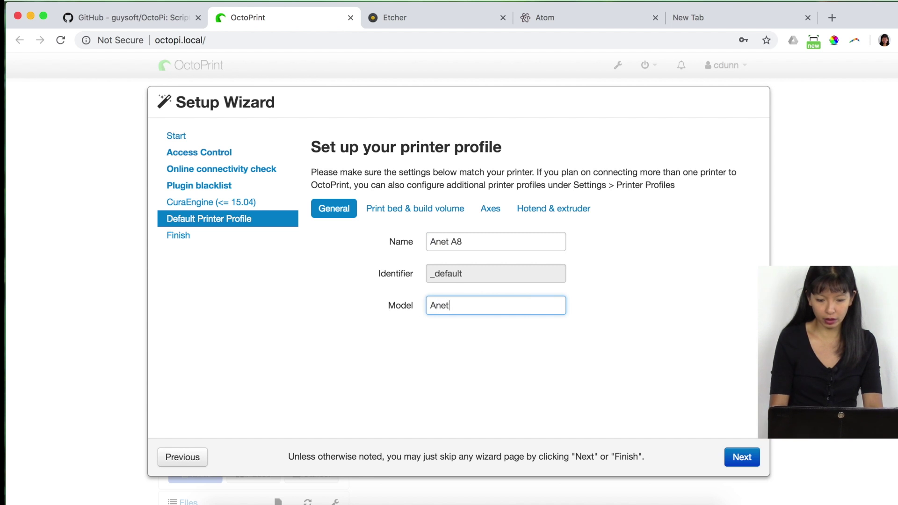
left_click(740, 457)
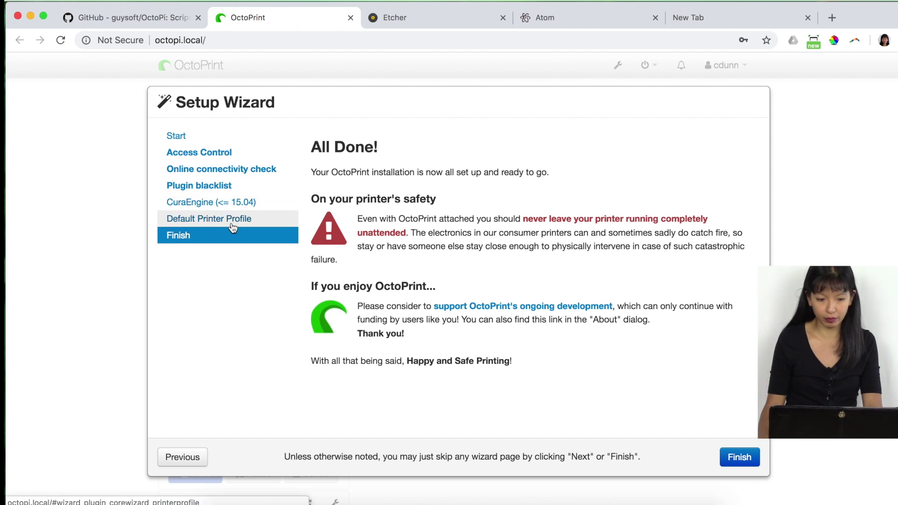
Set the print bed width and depth to 220 mm each and finish the wizard.
left_click(192, 460)
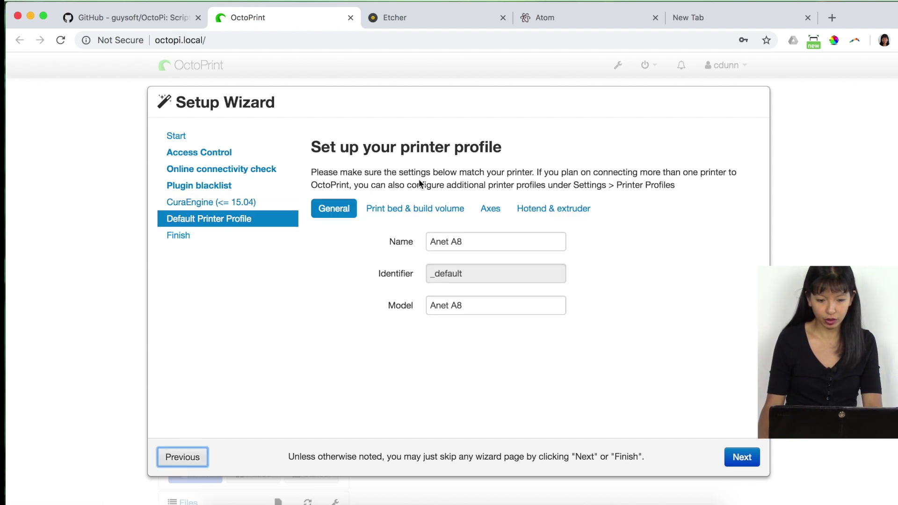
left_click(424, 208)
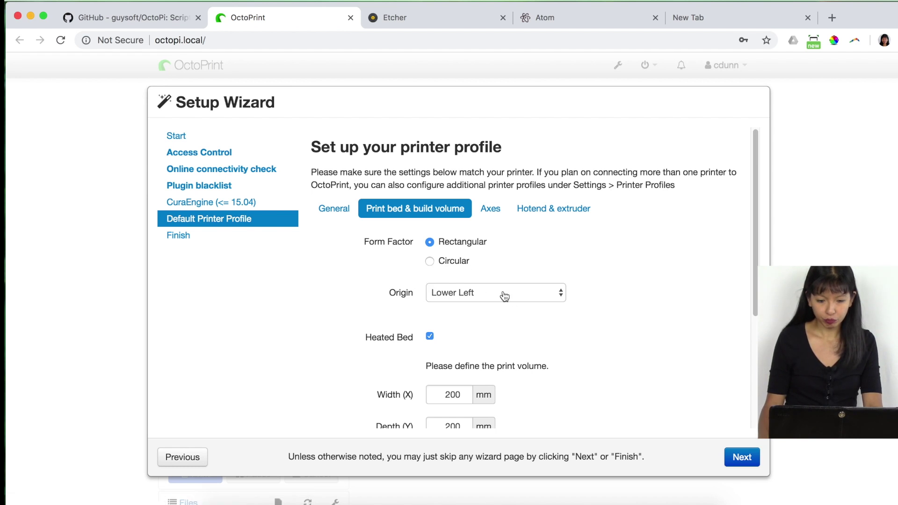
scroll(512, 316, "down", 5)
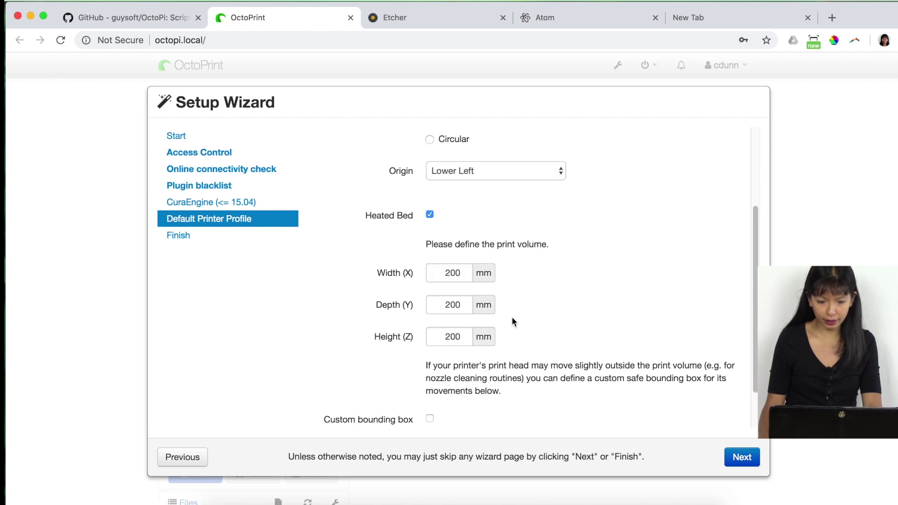
left_click(464, 275)
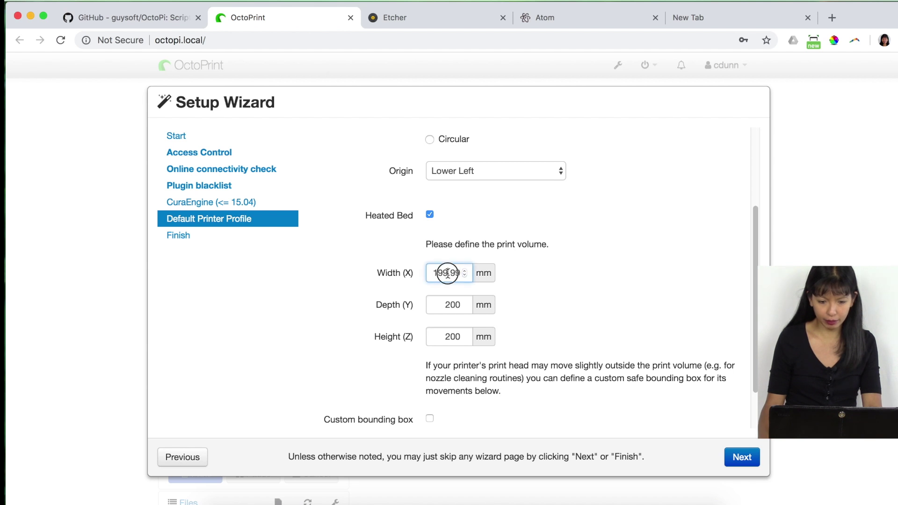
double_click(446, 273)
type("220")
key("Tab")
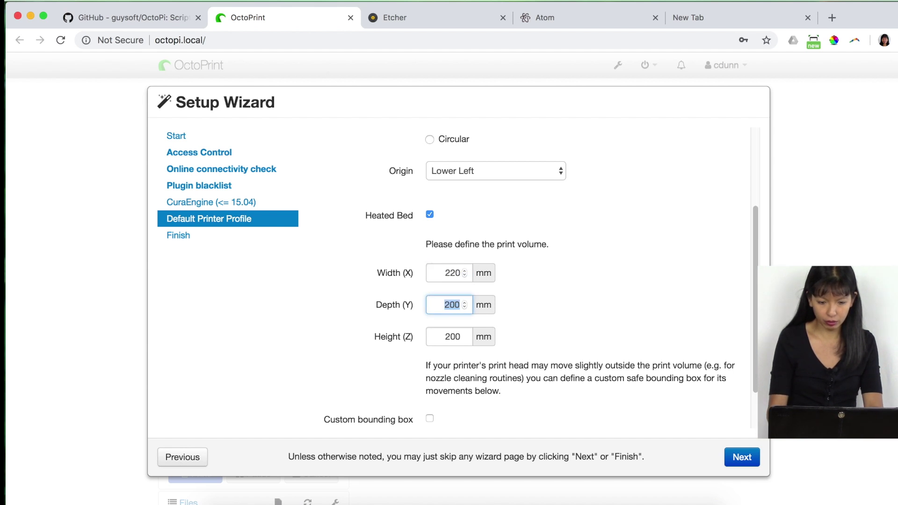
type("220")
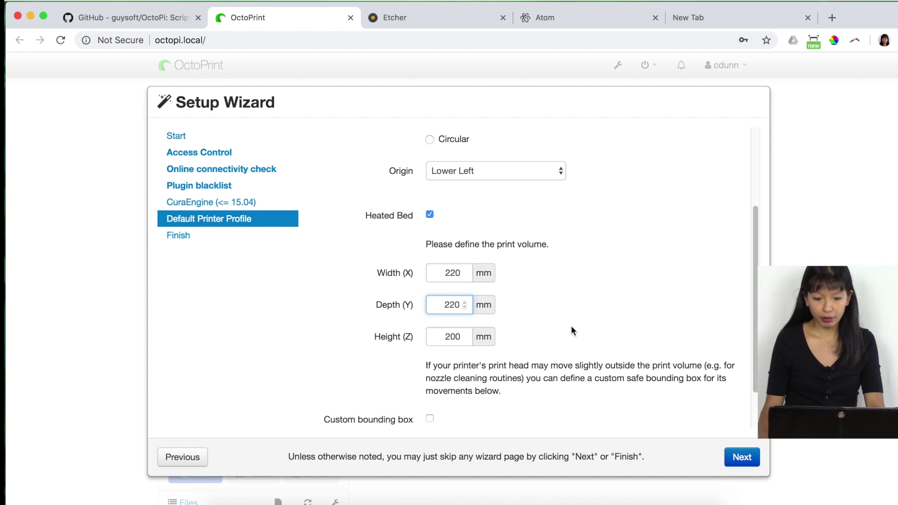
left_click(726, 458)
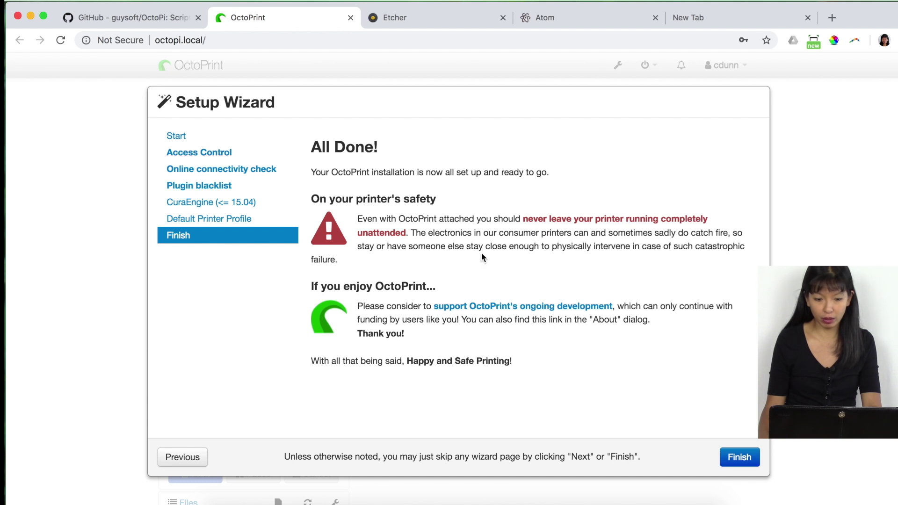
left_click(737, 457)
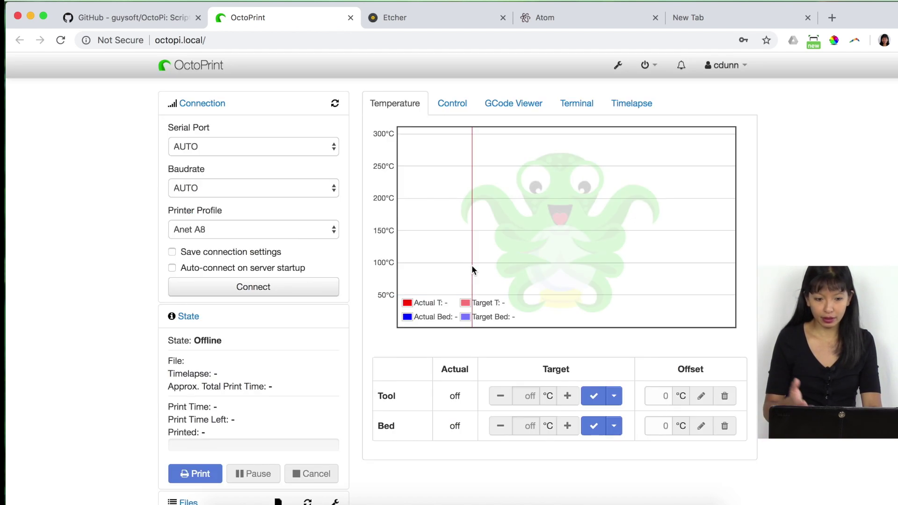
In Settings' Plugin Manager, show page 2 of installed plugins and launch the Get More installer.
left_click(620, 67)
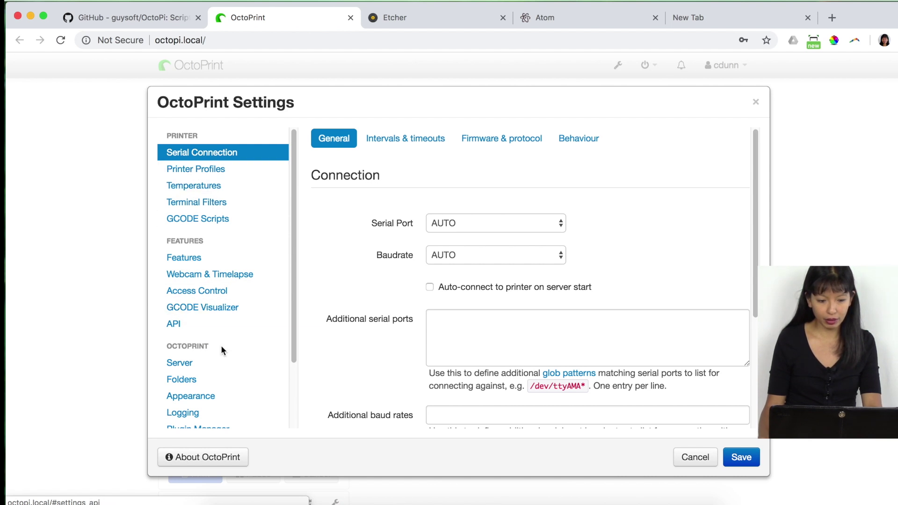
scroll(215, 397, "down", 3)
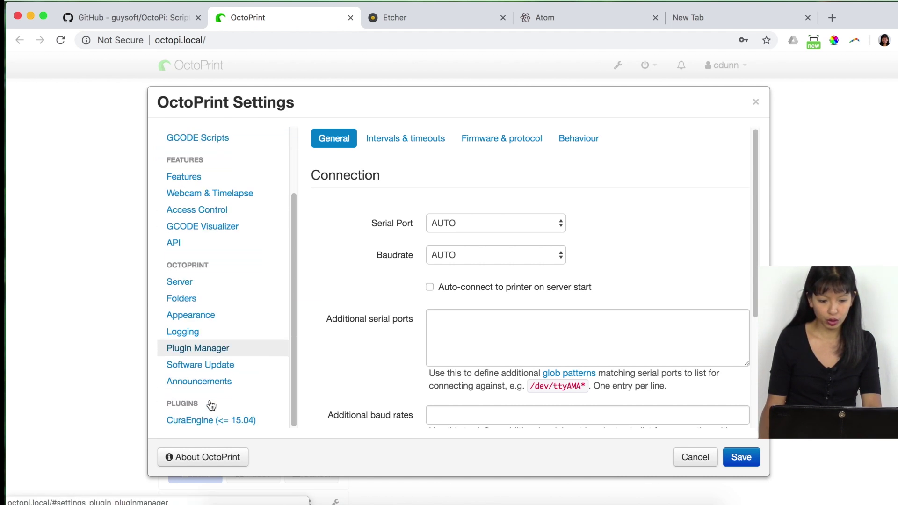
left_click(220, 356)
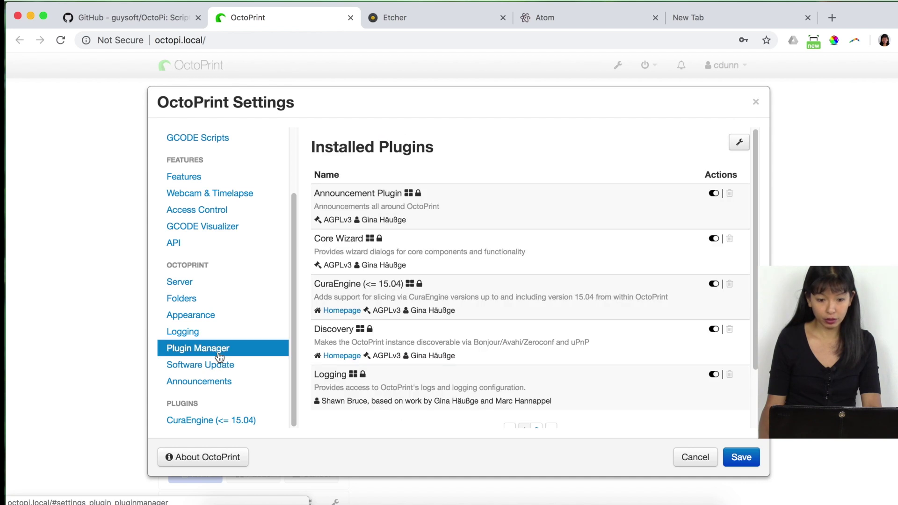
scroll(521, 312, "down", 3)
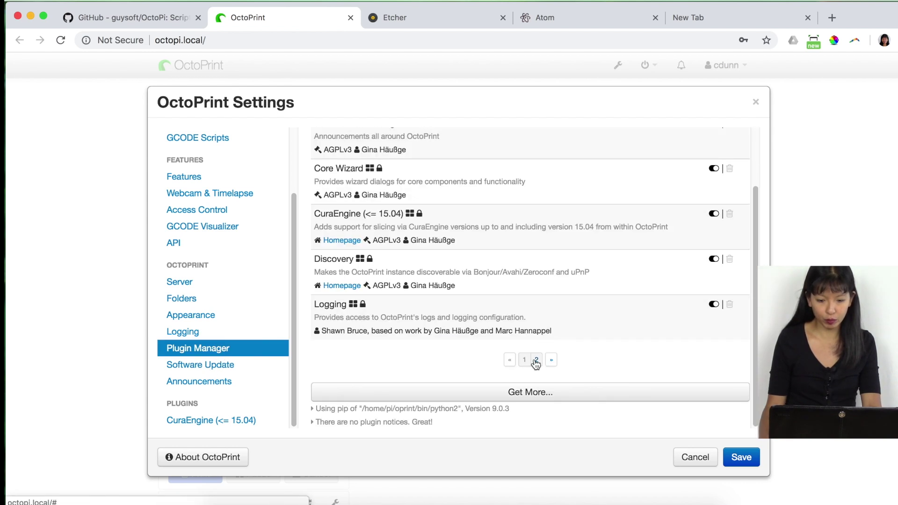
left_click(536, 361)
left_click(456, 392)
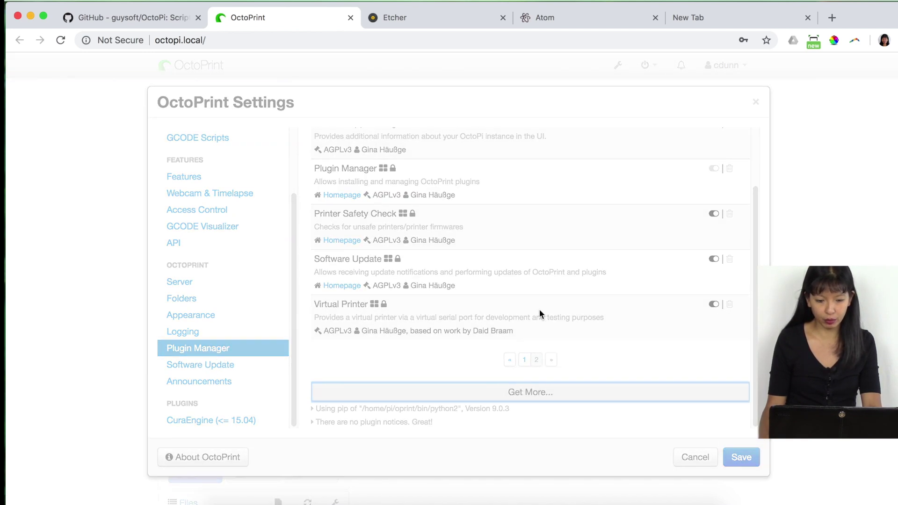
Search for and install the TP-Link Smartplug and TouchUI plugins.
left_click(435, 135)
type("tp")
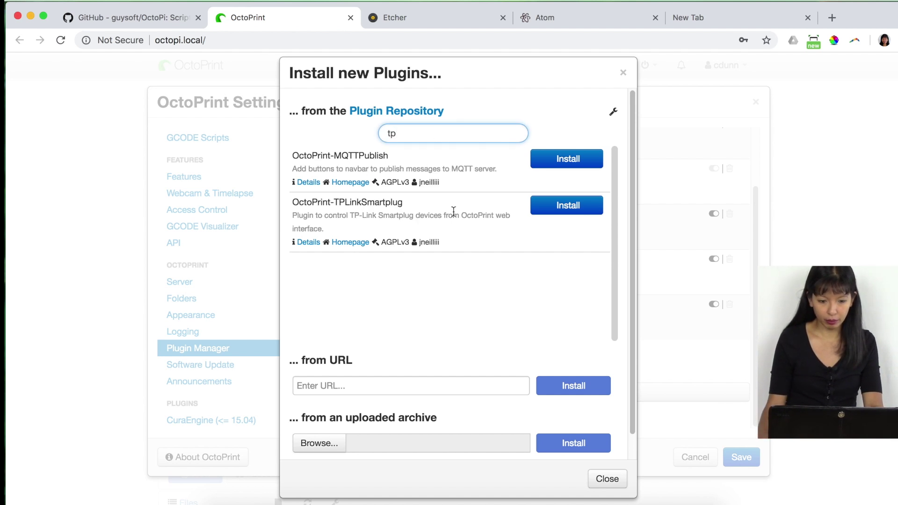
left_click(594, 209)
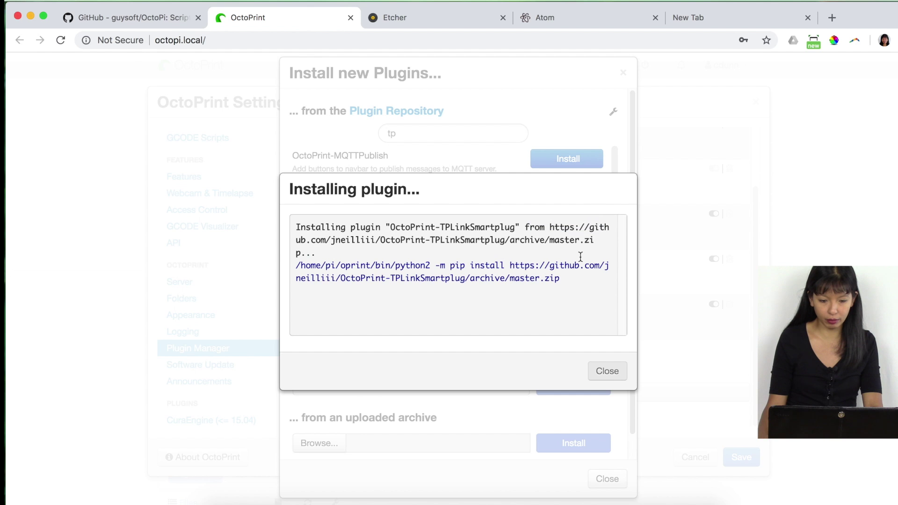
left_click(600, 371)
left_click_drag(423, 134, 355, 141)
type("touch")
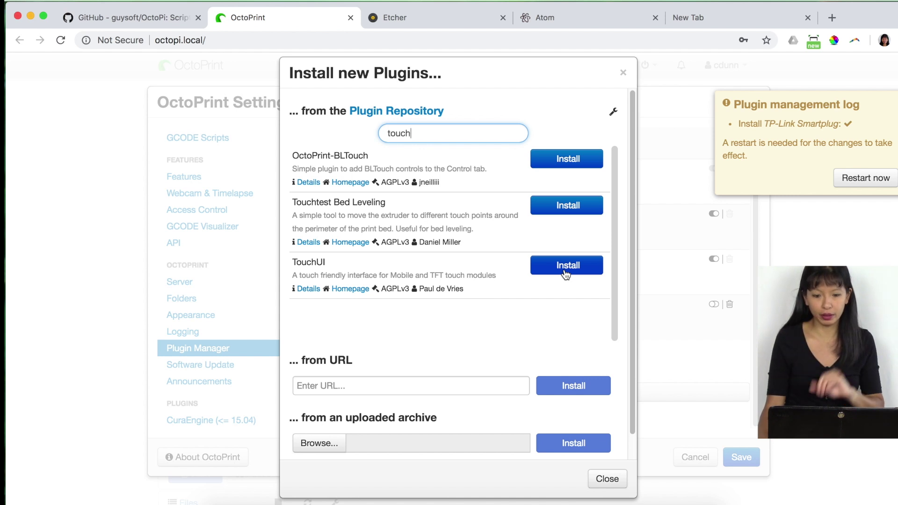
left_click(565, 270)
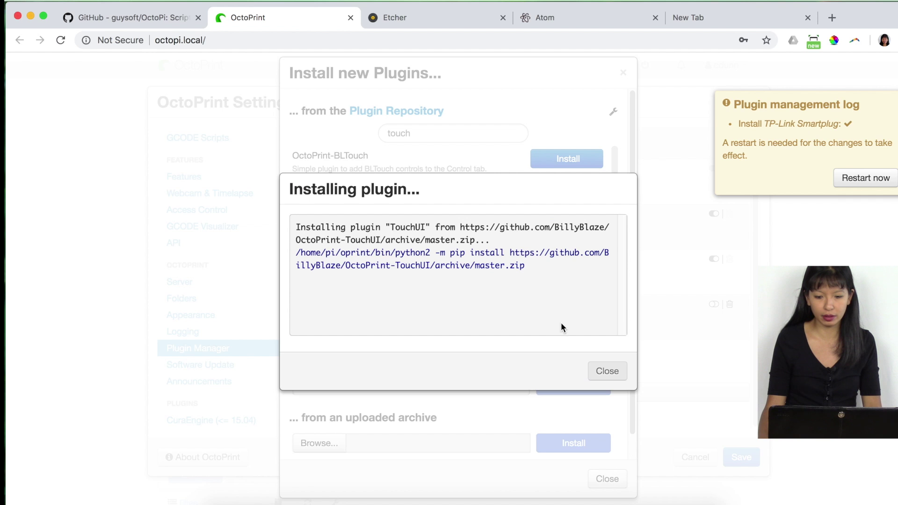
left_click(605, 371)
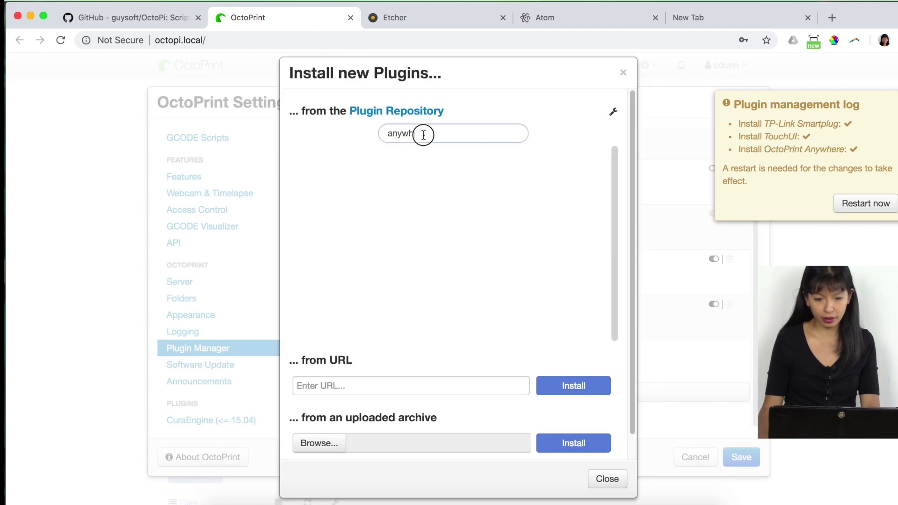
Search for and install the ShutdownPrinter and AstroPrint Cloud plugins, then close the installer.
left_click_drag(423, 134, 385, 133)
type("shut")
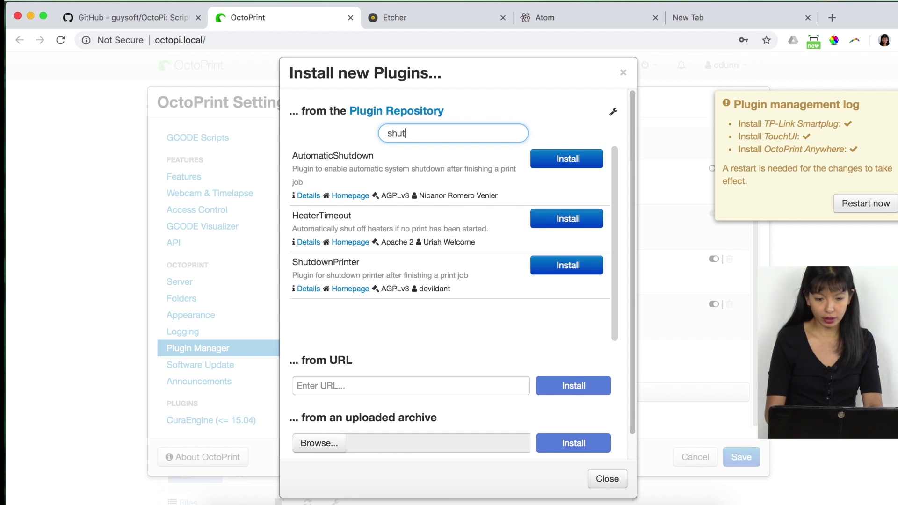
left_click(533, 265)
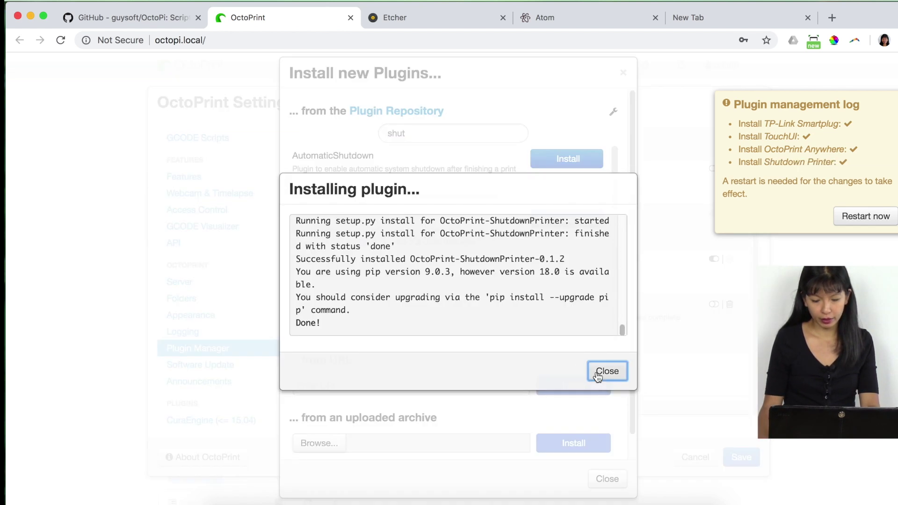
left_click(604, 371)
left_click_drag(414, 139, 382, 134)
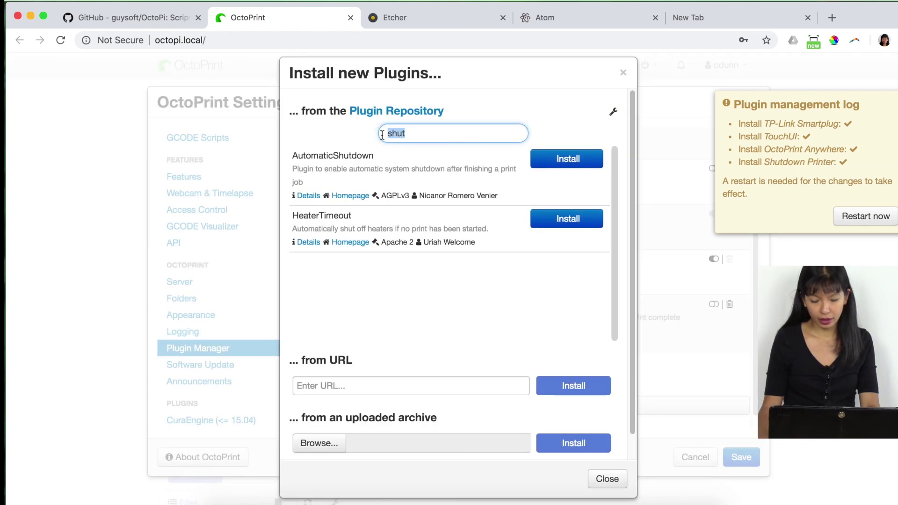
type("astrop")
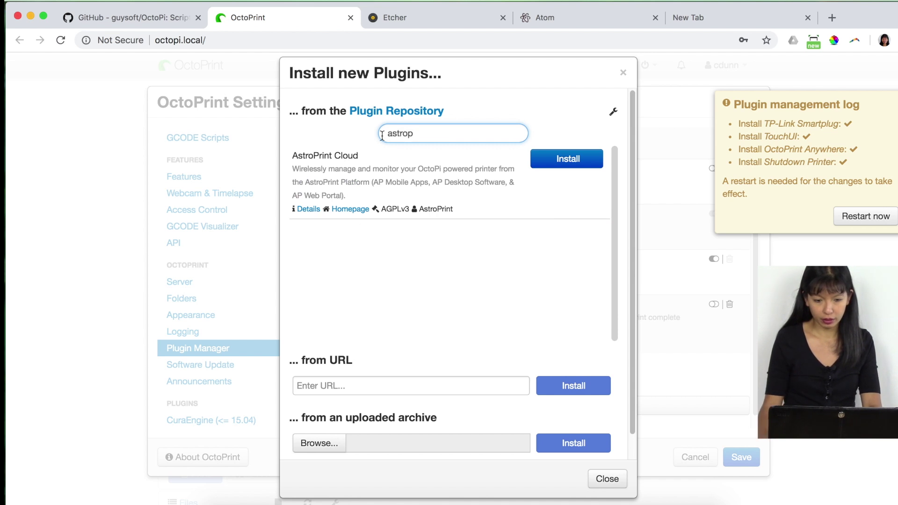
left_click(565, 158)
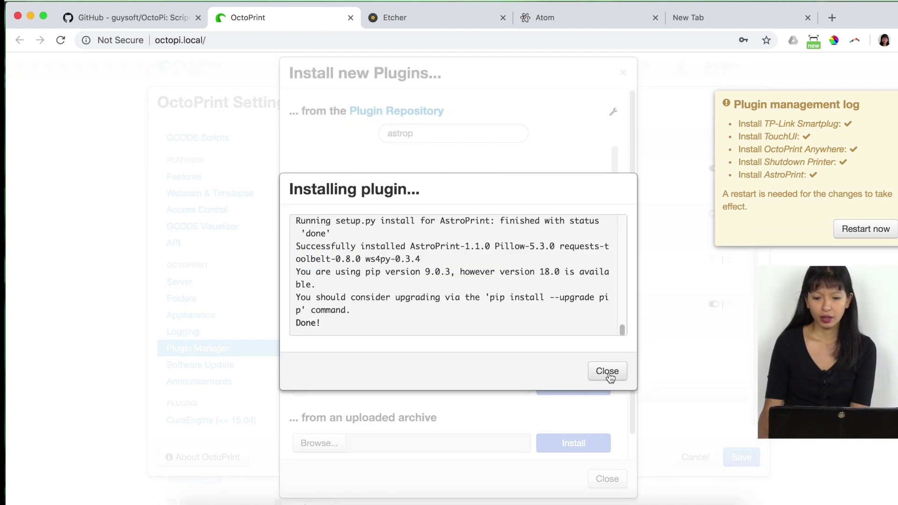
left_click(609, 373)
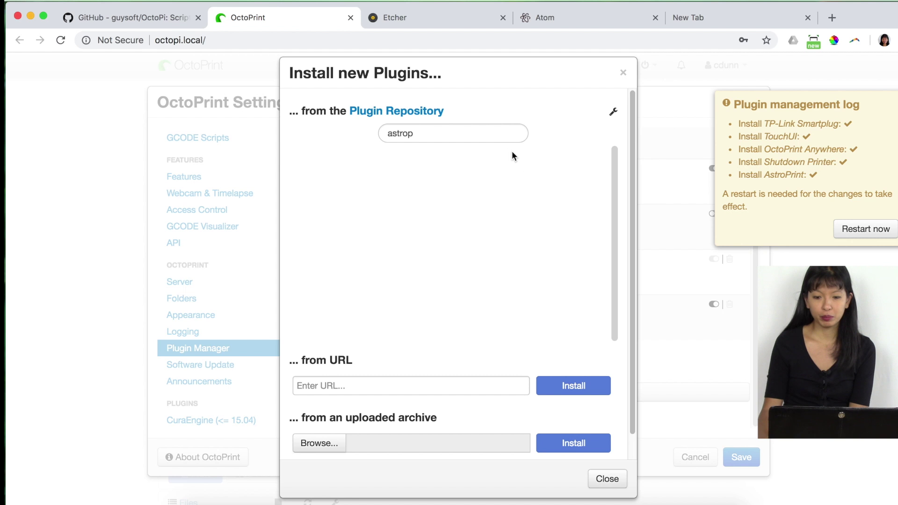
left_click(607, 480)
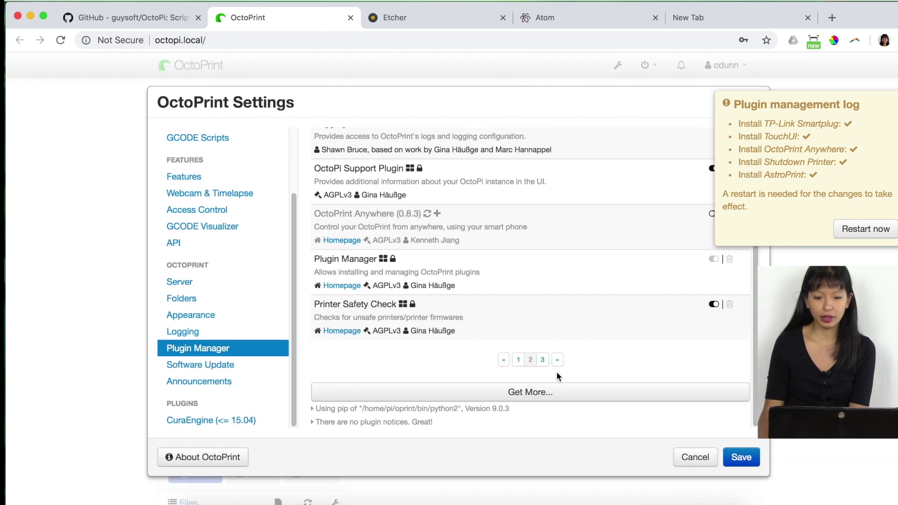
Restart the OctoPrint server to activate the new plugins and reload the web interface.
left_click(866, 234)
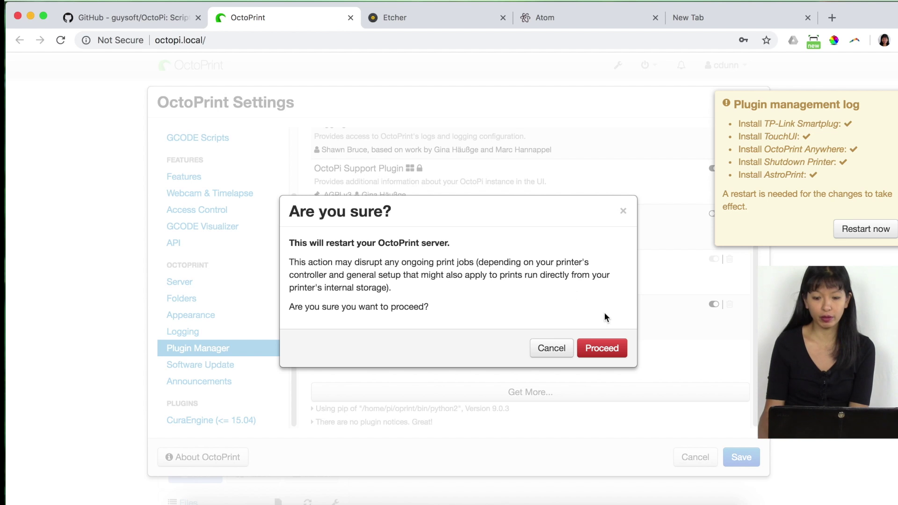
left_click(599, 349)
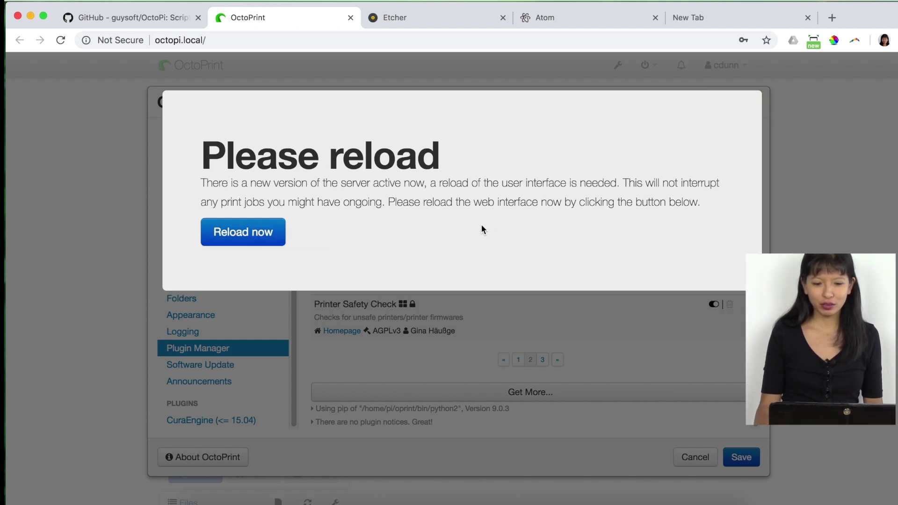
left_click(224, 241)
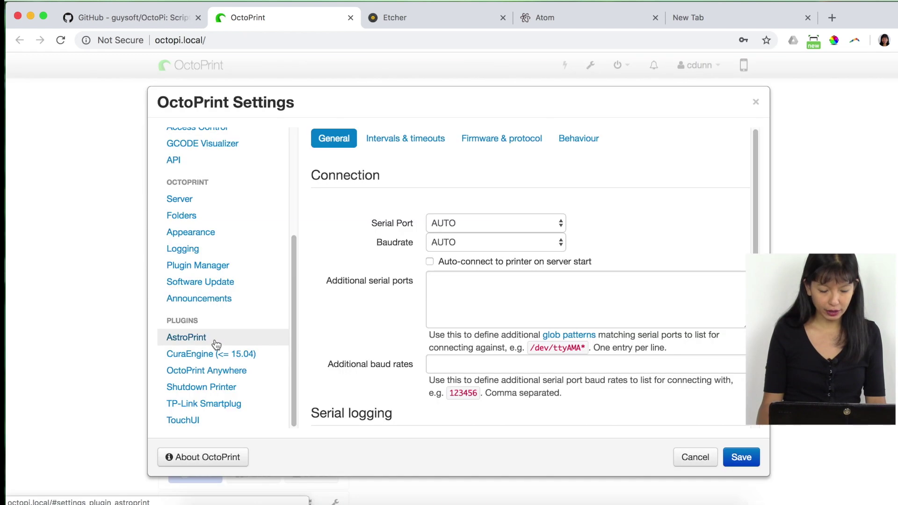
Load the AstroPrint website in a new tab and sign in to the account.
left_click(738, 18)
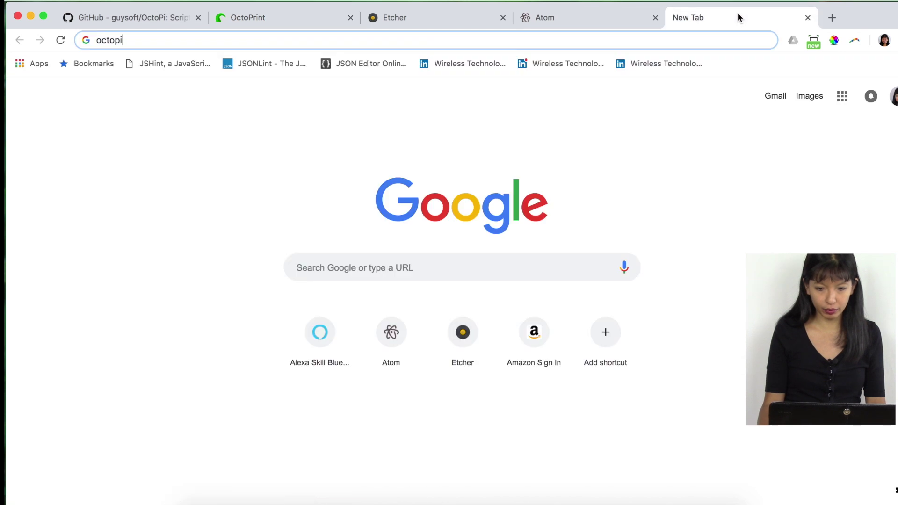
left_click(143, 40)
type("astroprint")
key("Return")
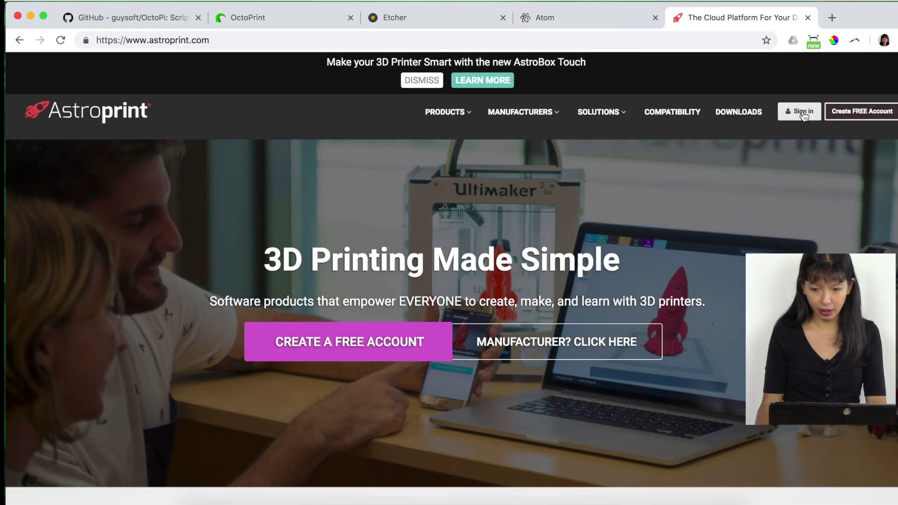
left_click(800, 111)
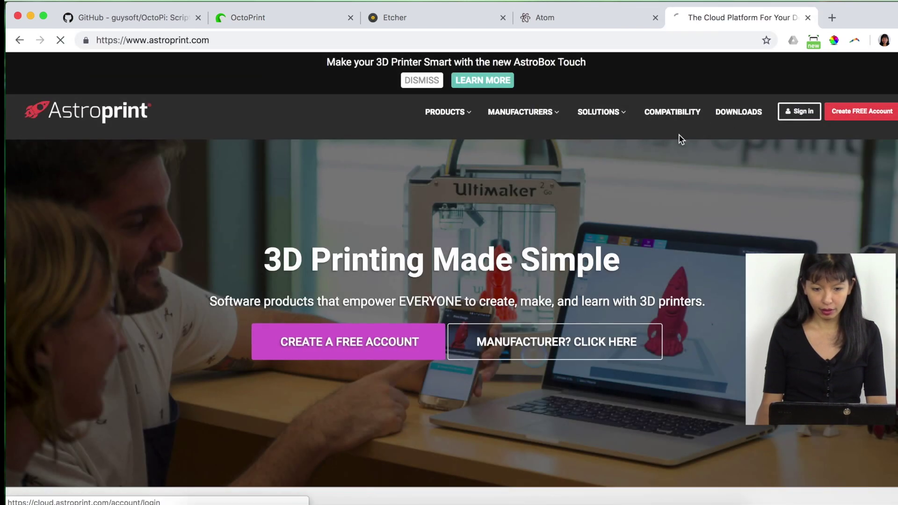
key("Return")
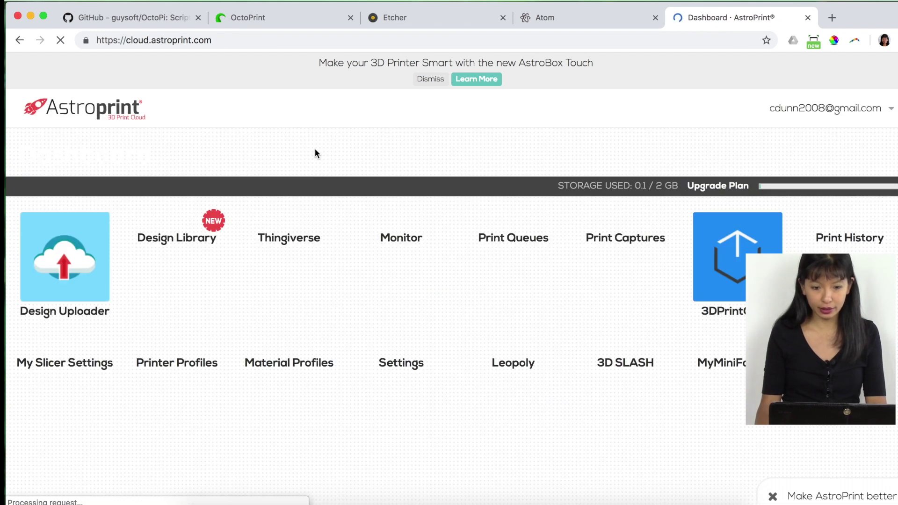
Open the AstroPrint account settings and copy the access key from Advanced Settings.
left_click(402, 398)
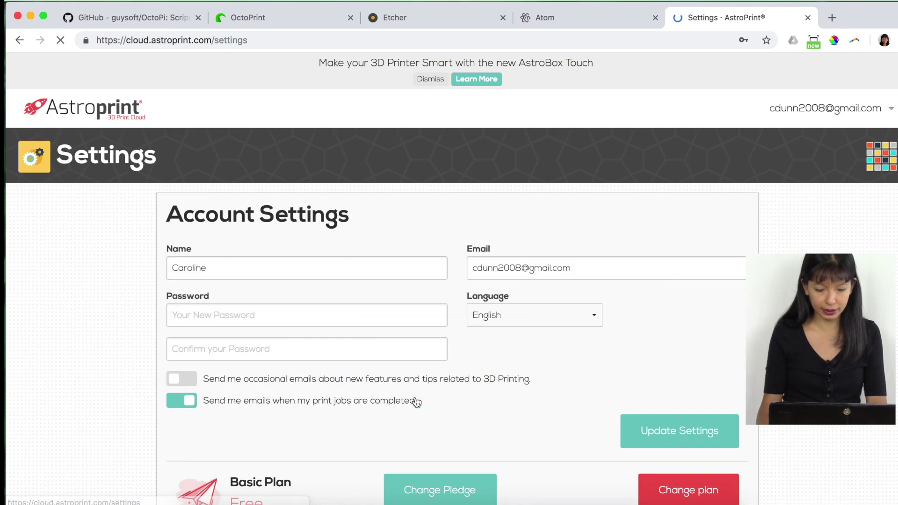
scroll(435, 407, "down", 3)
scroll(448, 413, "down", 10)
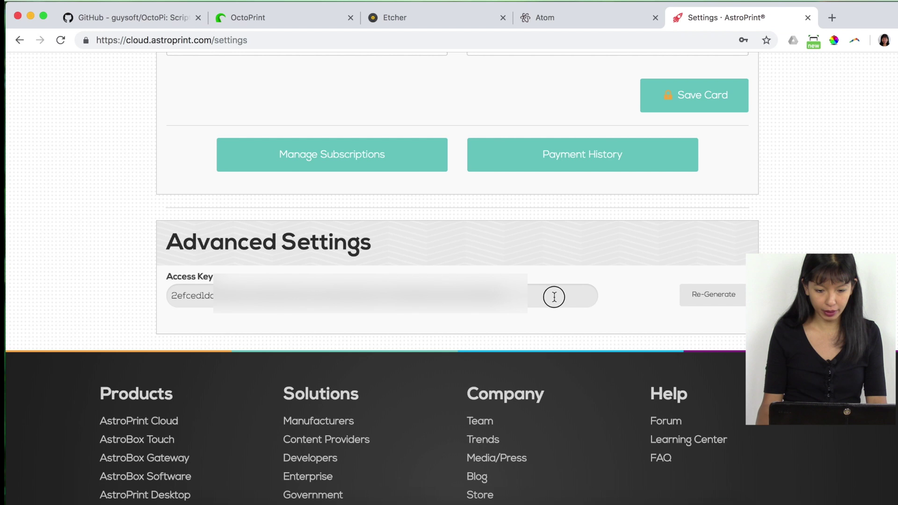
left_click_drag(554, 295, 173, 290)
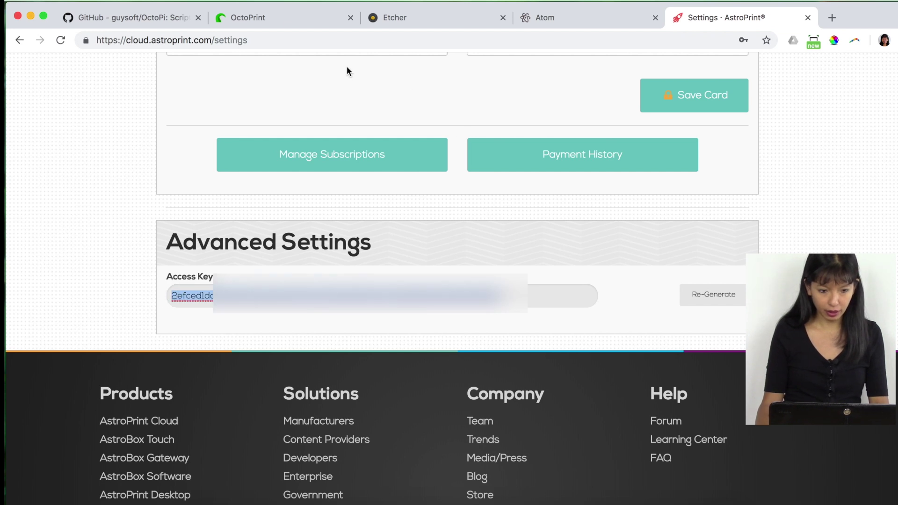
key("super+2")
Paste the access key into OctoPrint's AstroPrint plugin, link the account, and authorize the request.
left_click(196, 337)
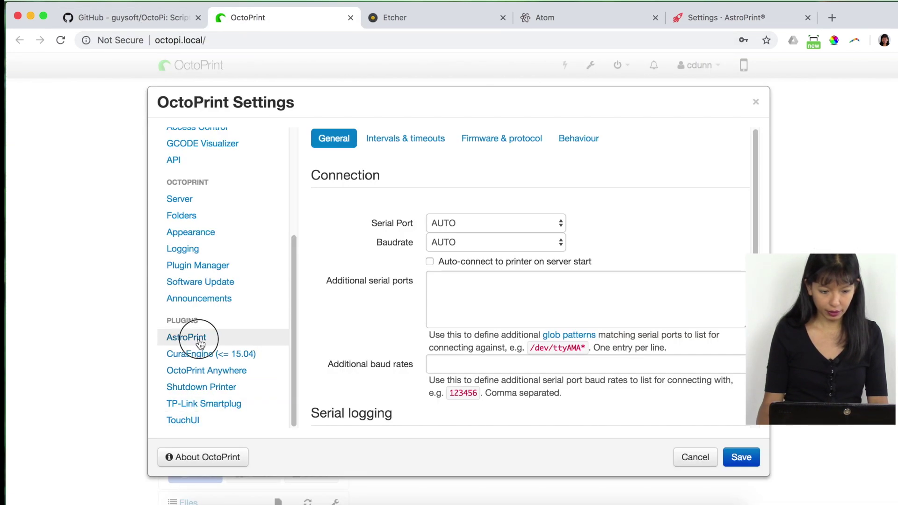
left_click(351, 216)
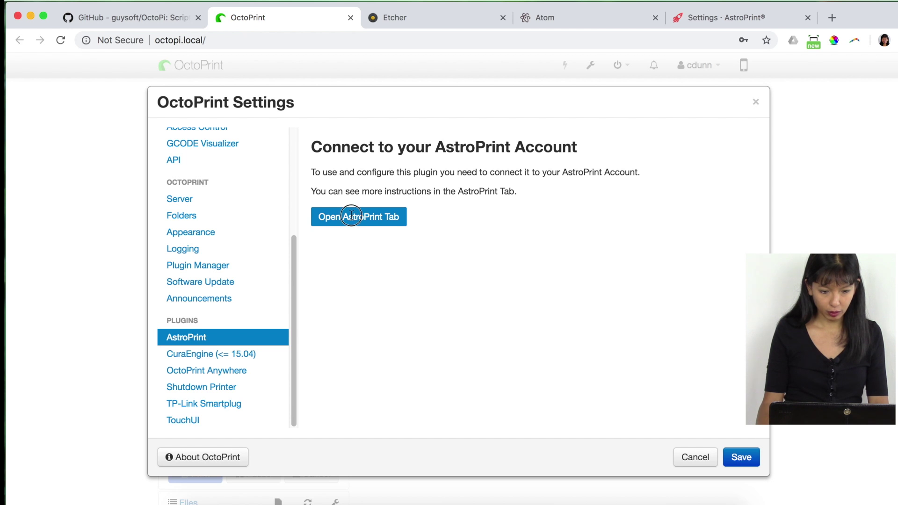
left_click(465, 285)
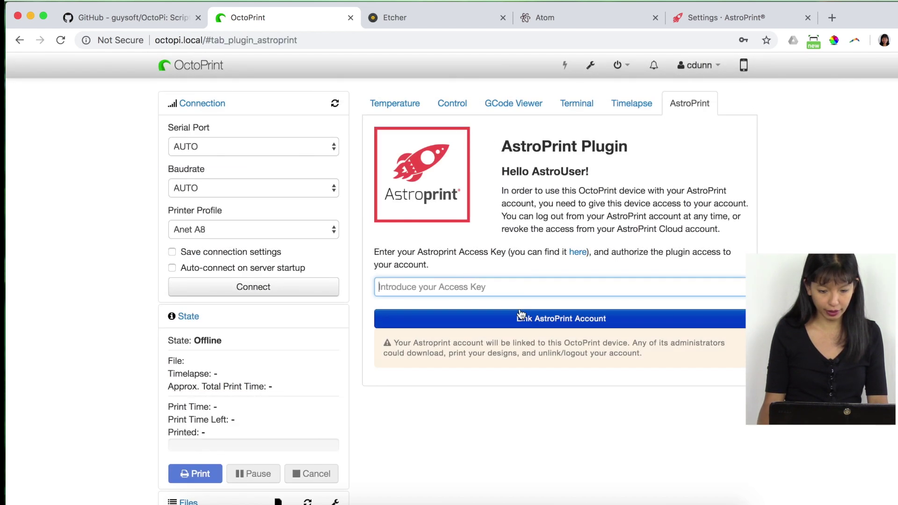
key("ctrl+v")
left_click(502, 317)
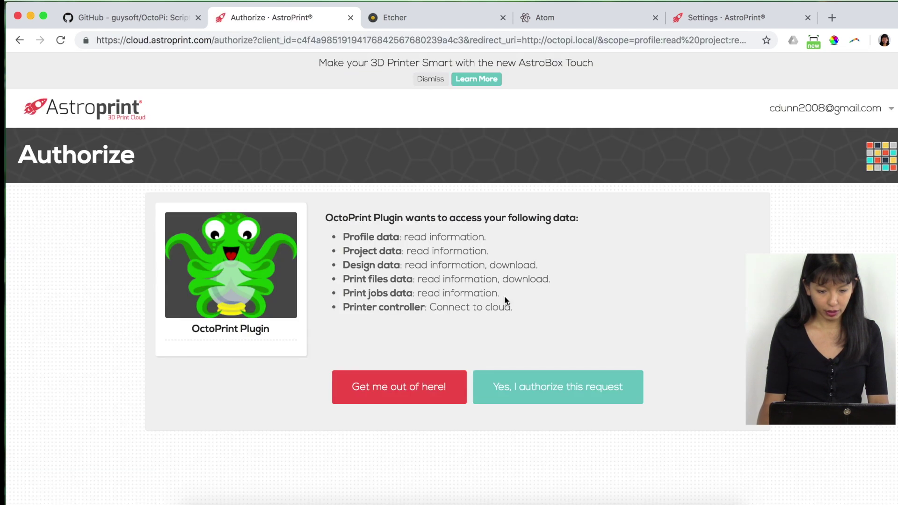
left_click(497, 382)
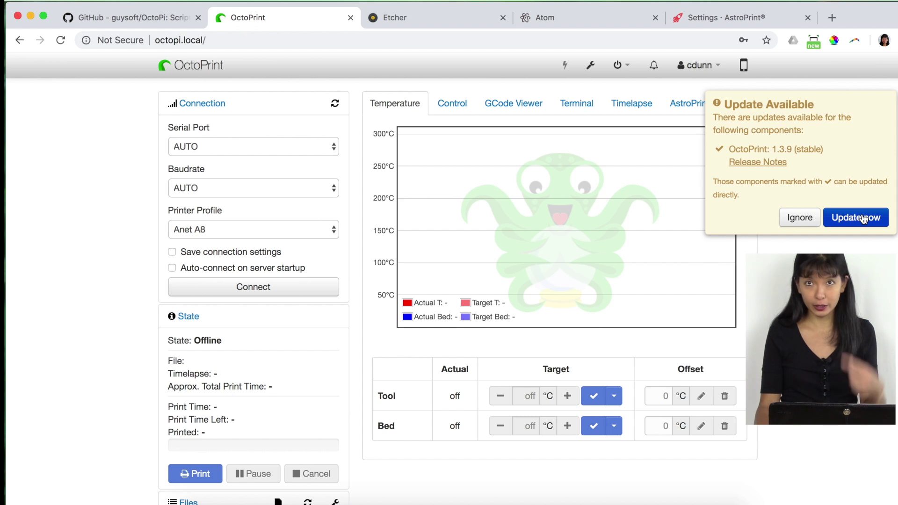
Update OctoPrint to 1.3.9, reload the interface, and attempt to connect to the printer.
left_click(863, 219)
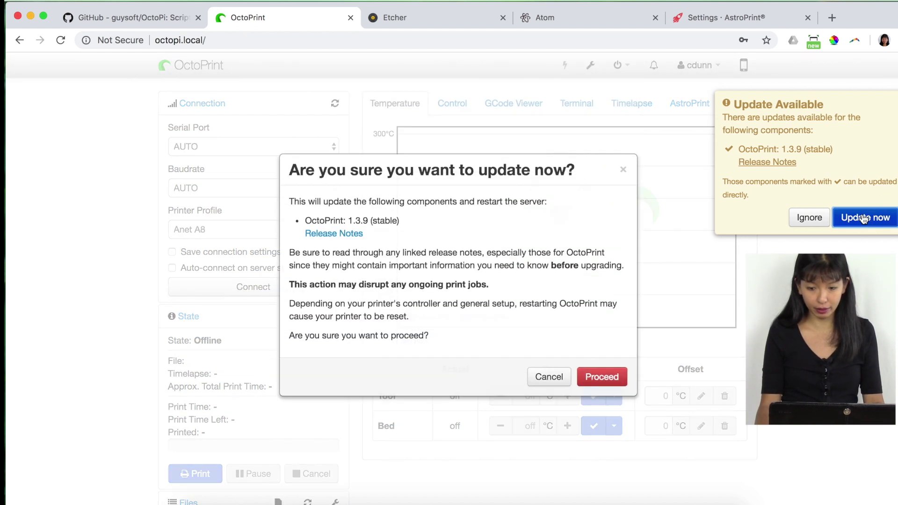
left_click(596, 382)
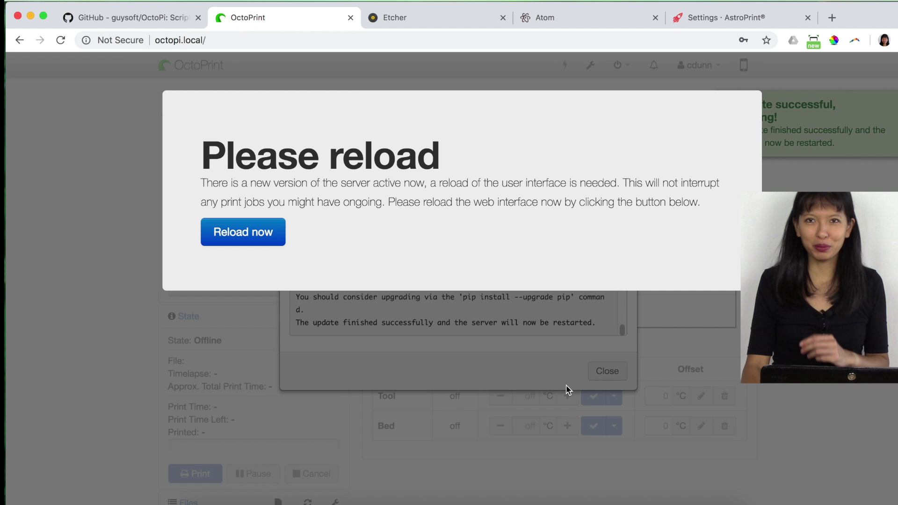
left_click(233, 232)
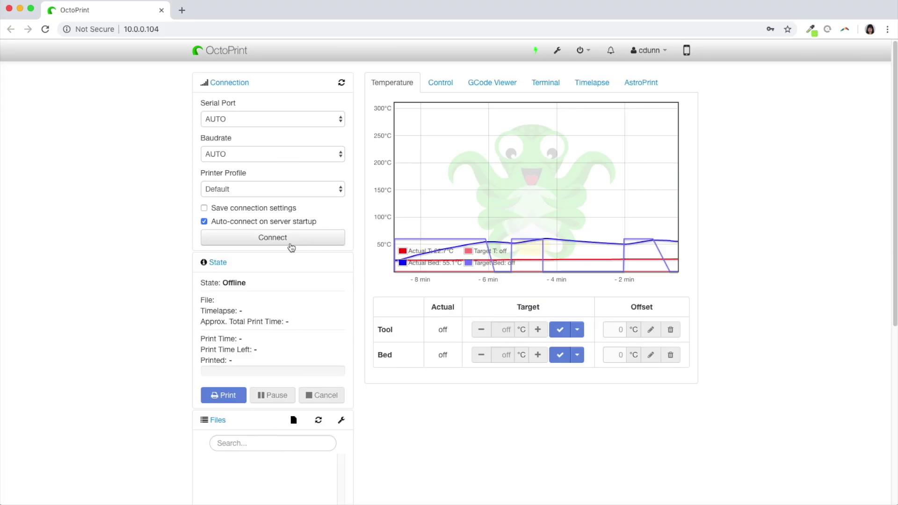
left_click(264, 242)
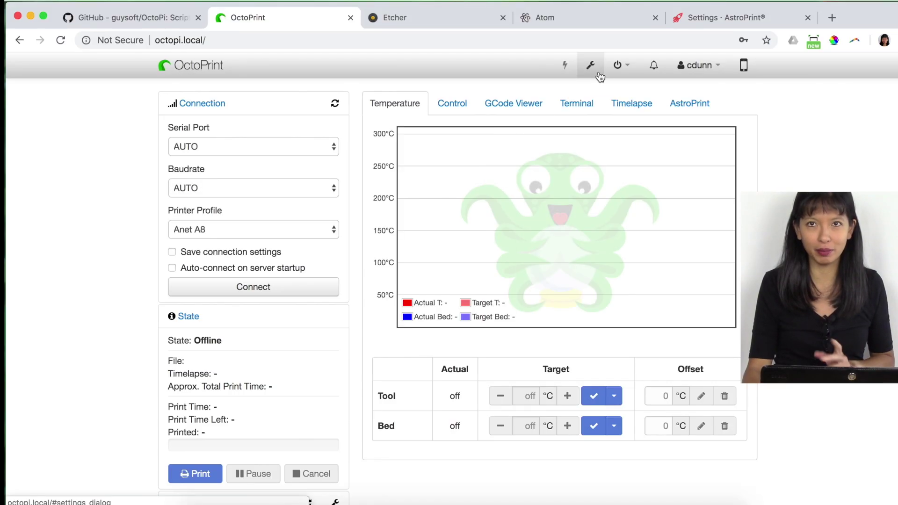
Review the CuraEngine path and the API key page in OctoPrint Settings, then switch to Ultimaker Cura.
left_click(593, 68)
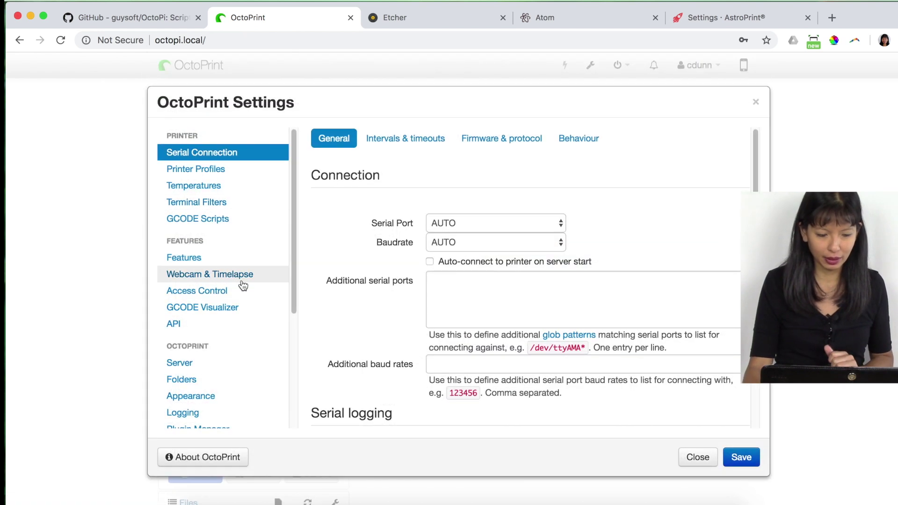
scroll(242, 284, "down", 5)
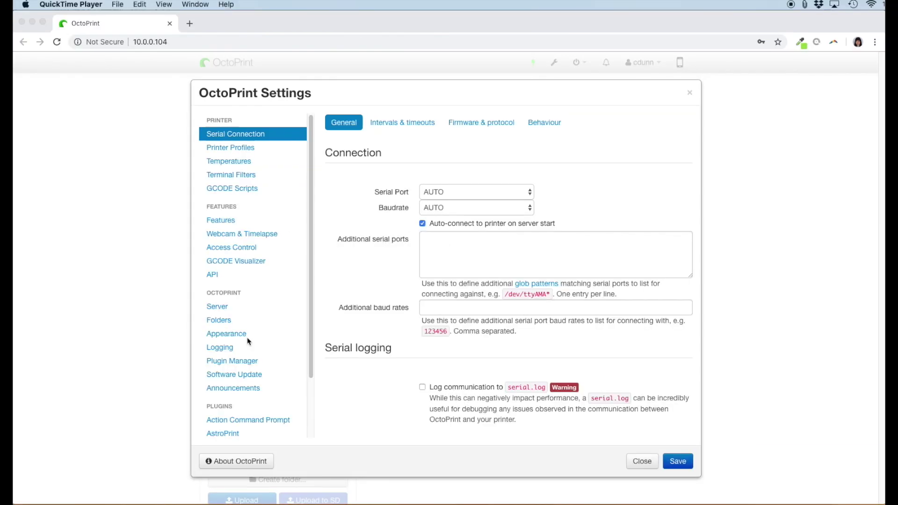
scroll(251, 356, "down", 3)
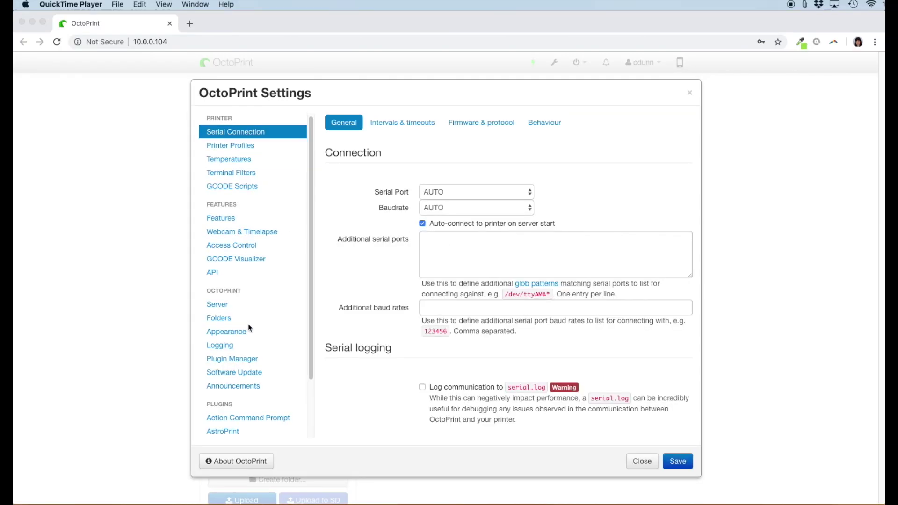
left_click(232, 376)
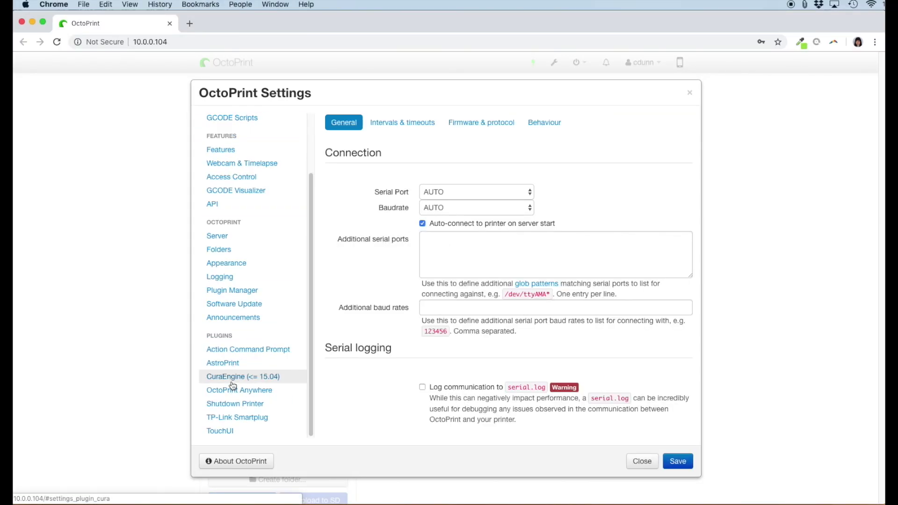
left_click(232, 377)
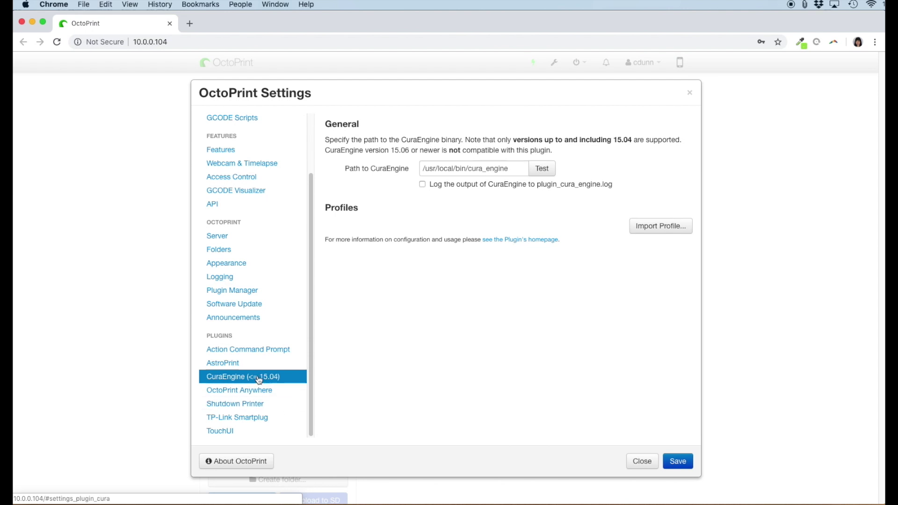
left_click(226, 204)
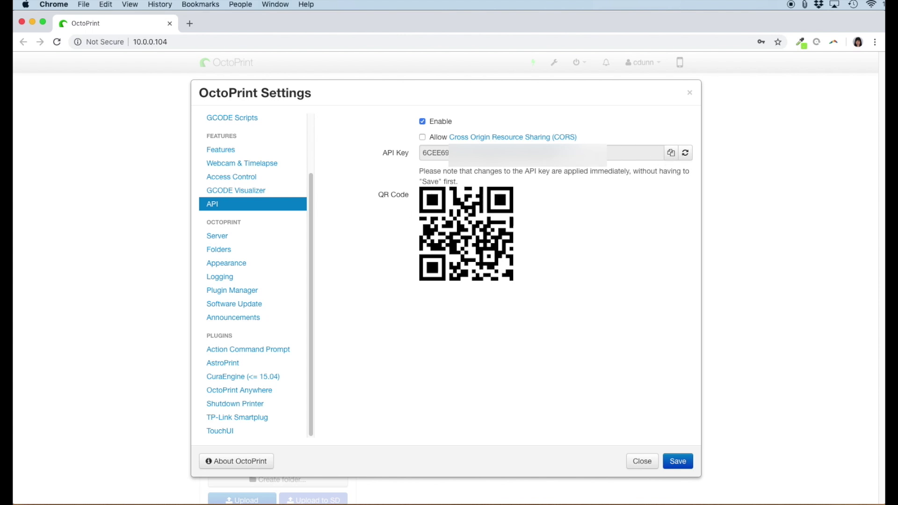
key("super+Tab")
Add a Prusa i3 from the Other printer makes as new active printer Prusa i3 #3.
left_click(191, 6)
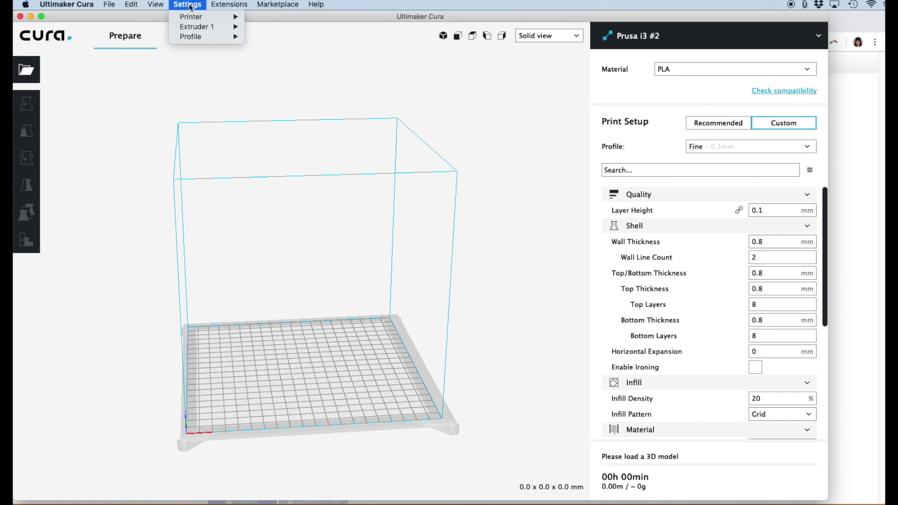
mouse_move(199, 21)
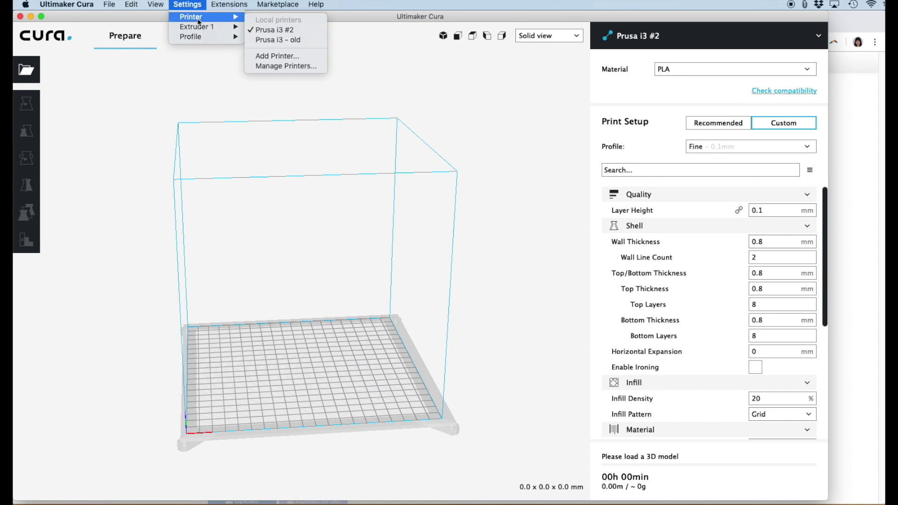
left_click(274, 56)
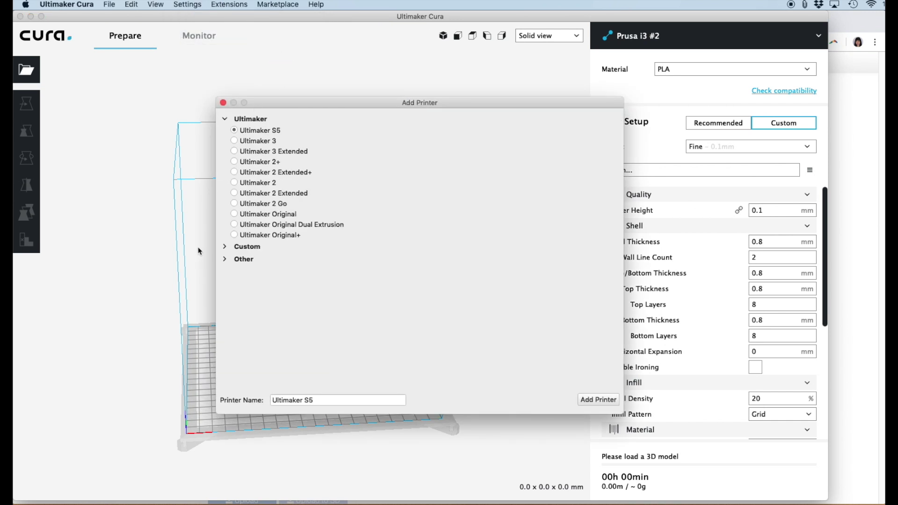
left_click(225, 260)
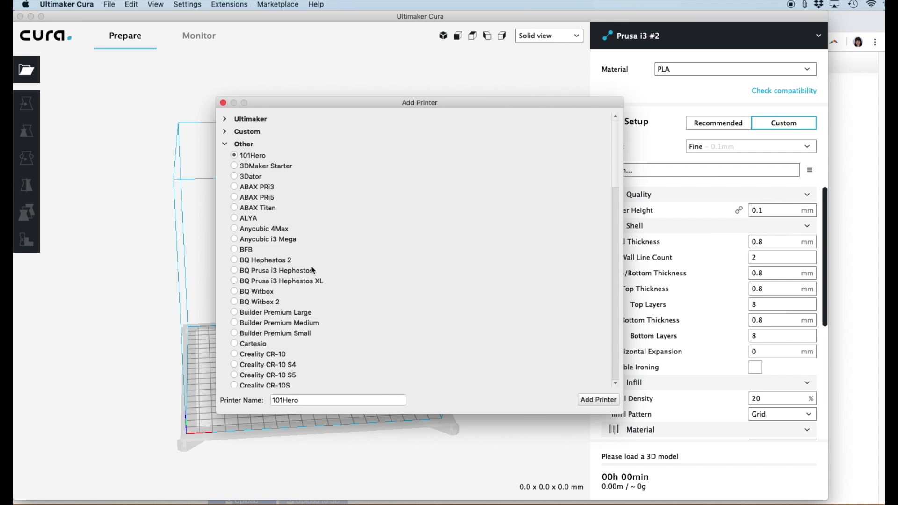
scroll(312, 264, "down", 10)
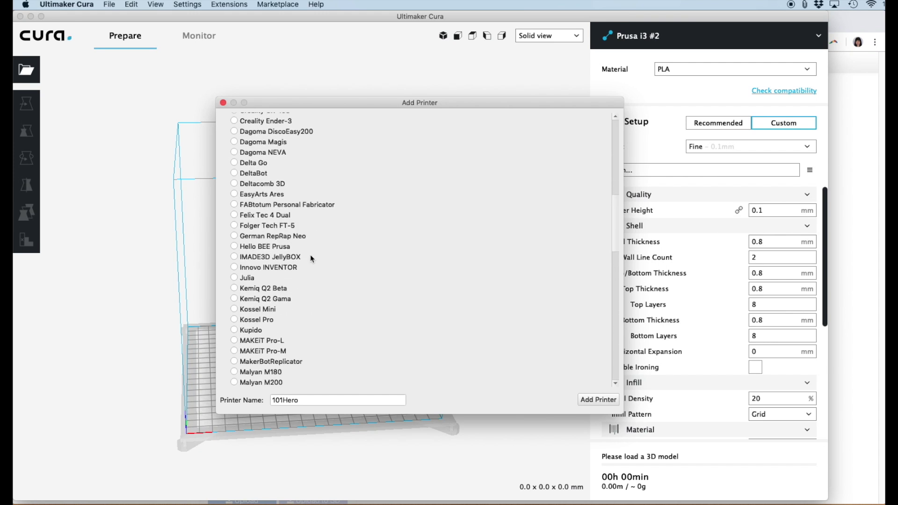
scroll(311, 258, "down", 8)
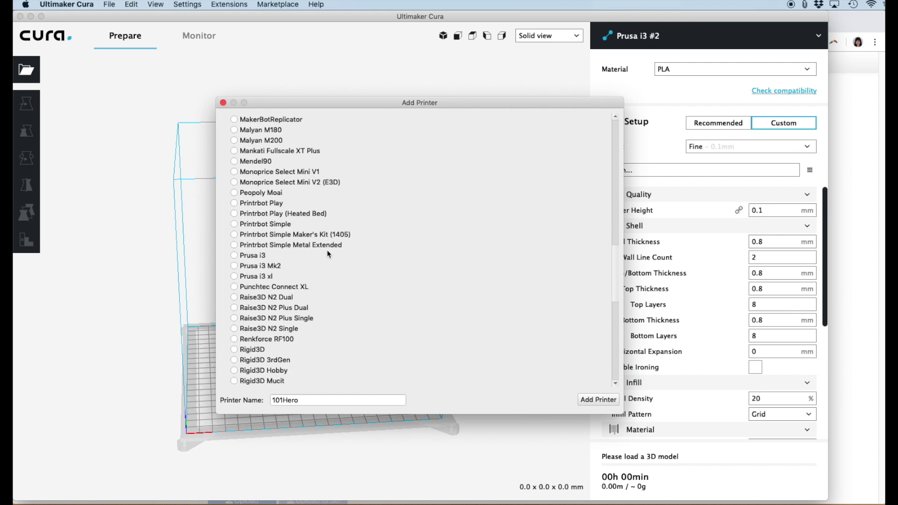
left_click(234, 256)
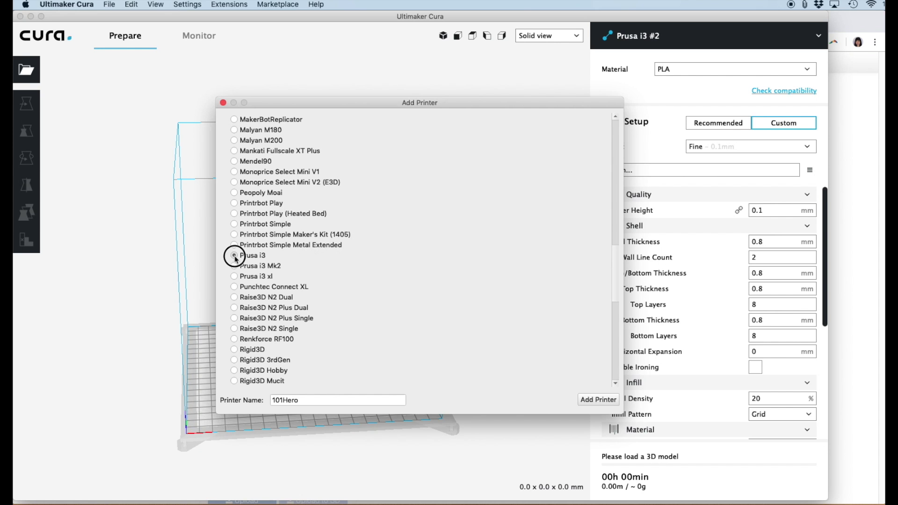
left_click(587, 401)
Connect Prusa i3 #3 to OctoPrint at octopi._octoprint._tcp.local using the pasted API key.
left_click(188, 4)
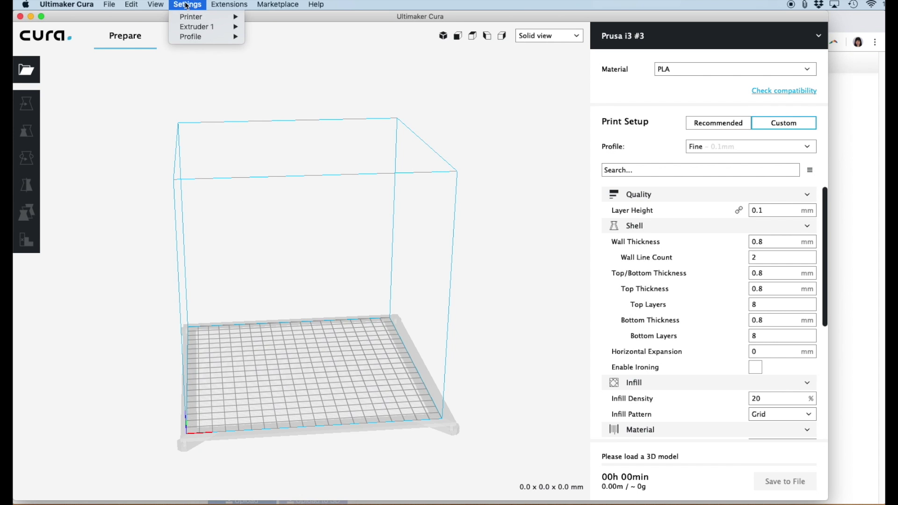
mouse_move(220, 17)
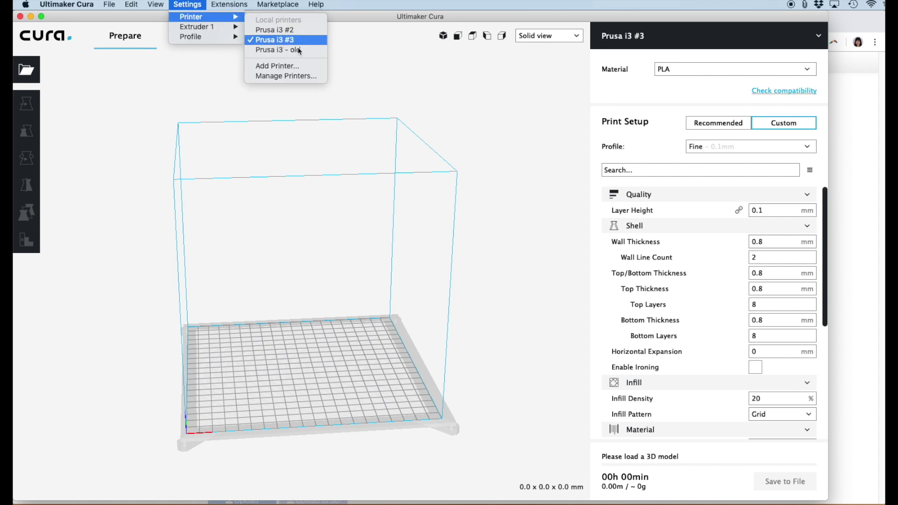
left_click(286, 76)
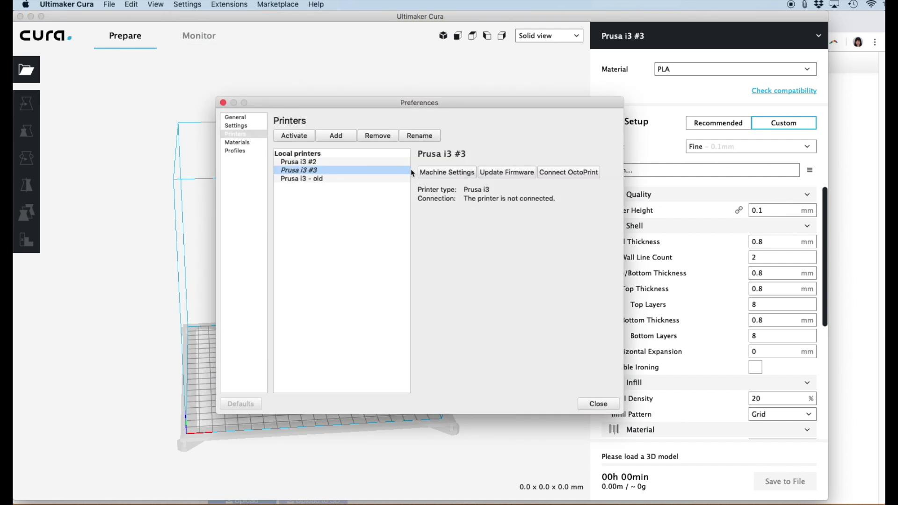
left_click(567, 172)
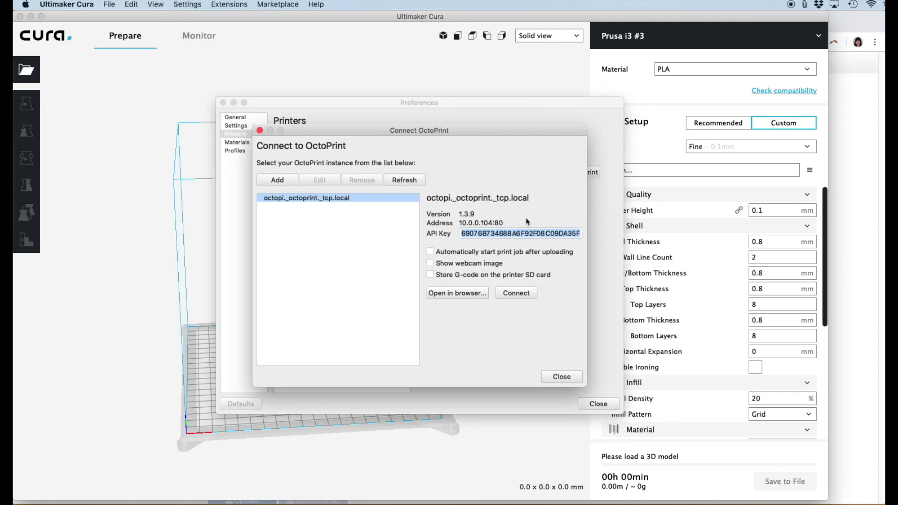
left_click(498, 233)
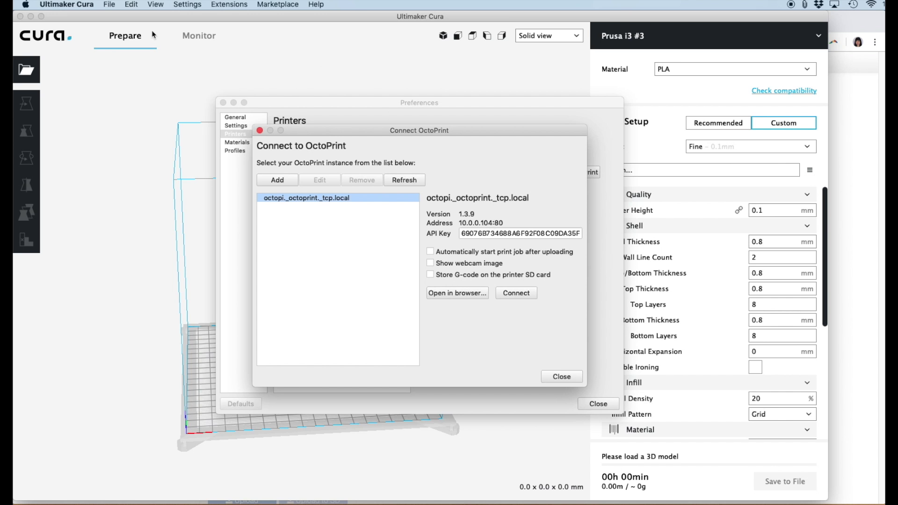
right_click(525, 234)
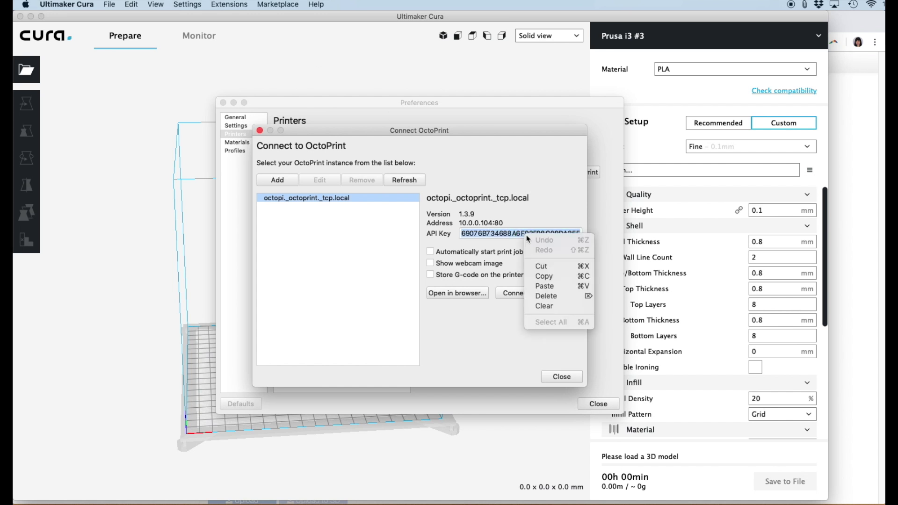
left_click(545, 287)
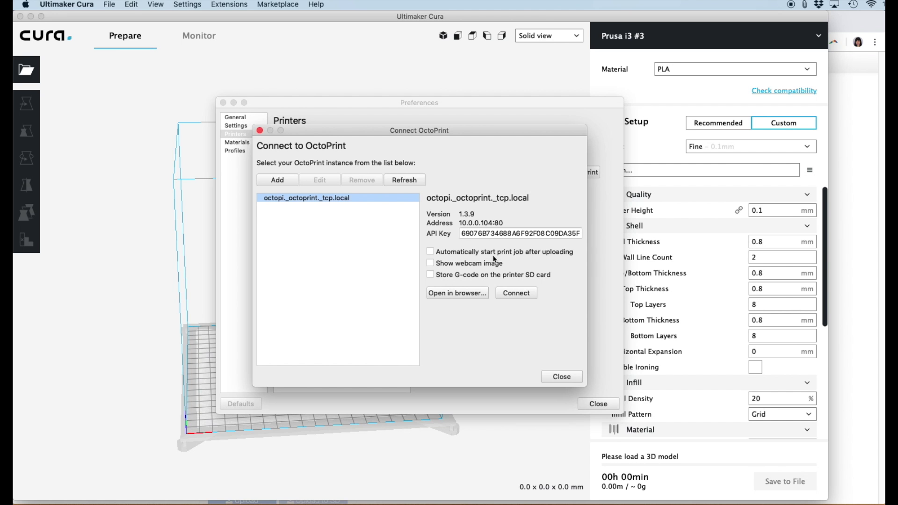
left_click(516, 292)
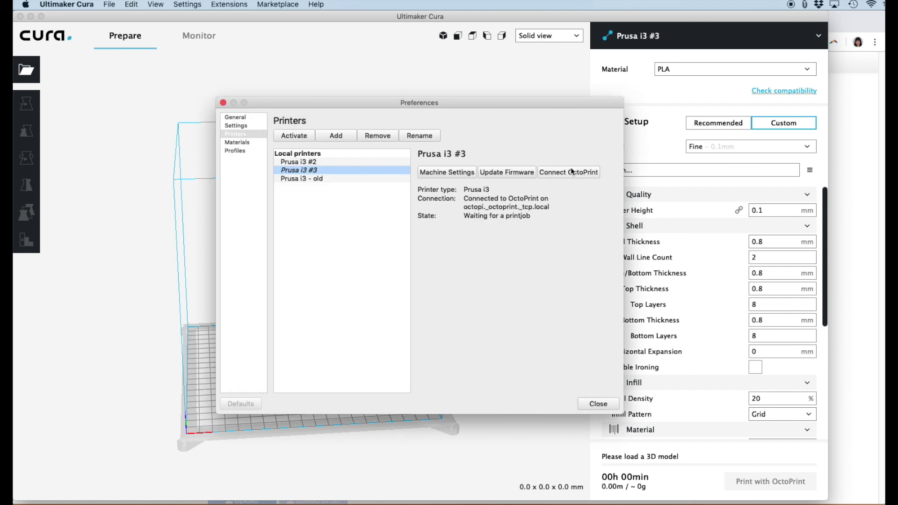
left_click(596, 405)
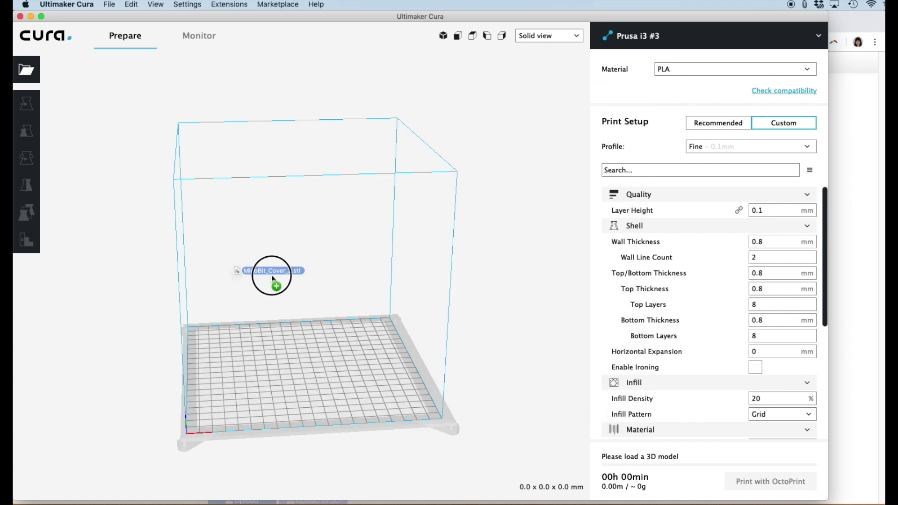
Load the MicroBit cover STL onto the build plate and send the 02h 51min slice to OctoPrint.
left_click_drag(272, 277, 318, 372)
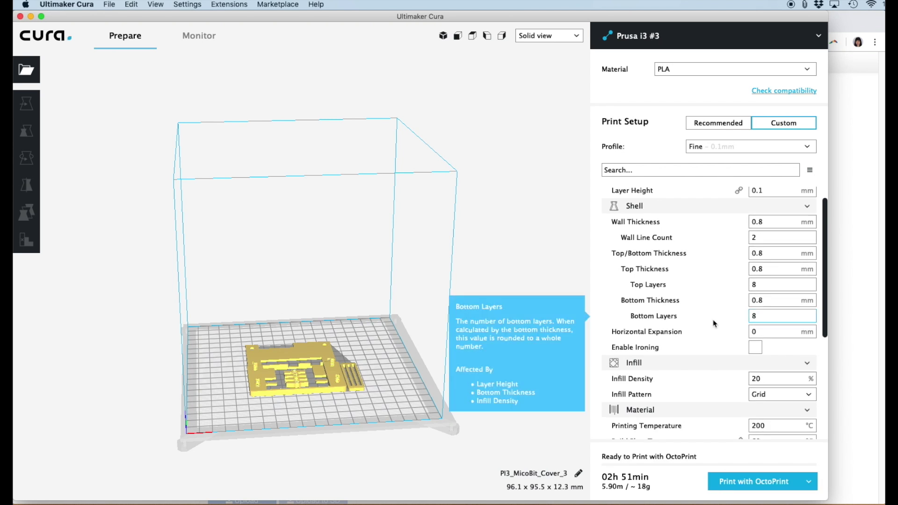
scroll(713, 324, "down", 5)
scroll(714, 324, "down", 4)
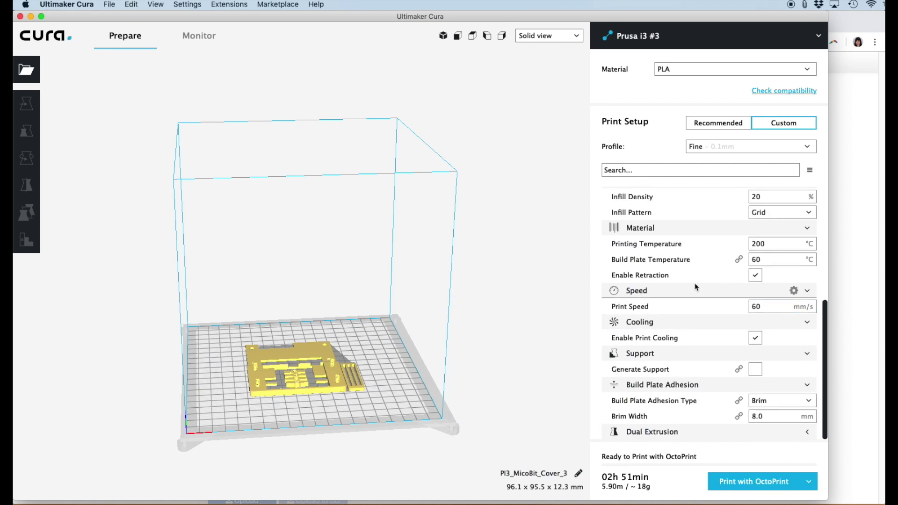
scroll(684, 304, "up", 4)
scroll(683, 318, "down", 4)
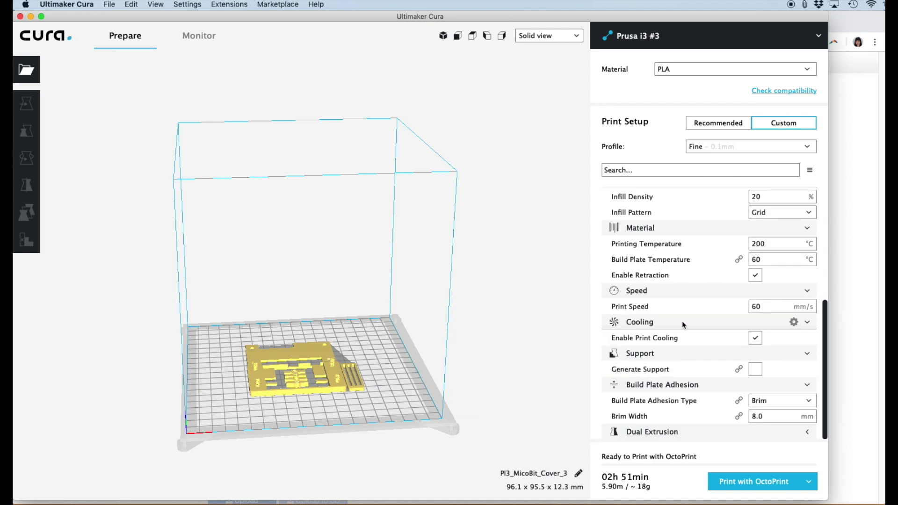
left_click(751, 481)
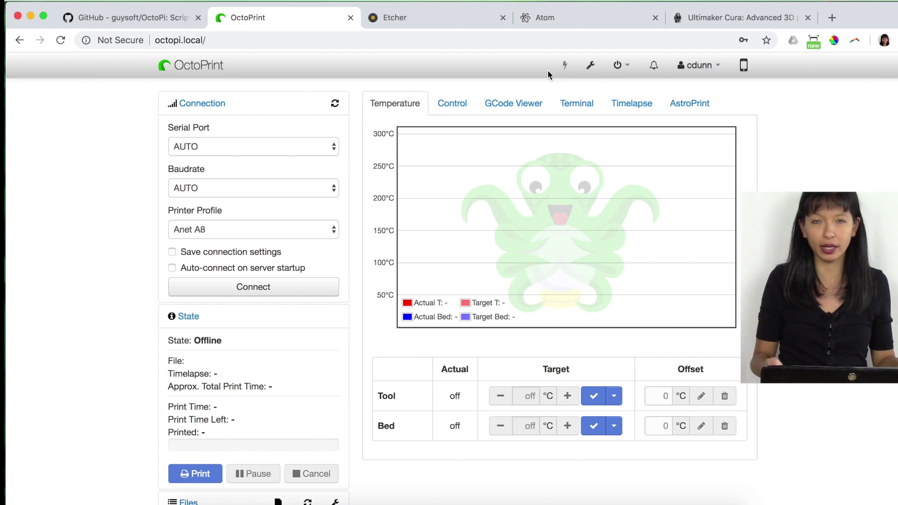
left_click(156, 15)
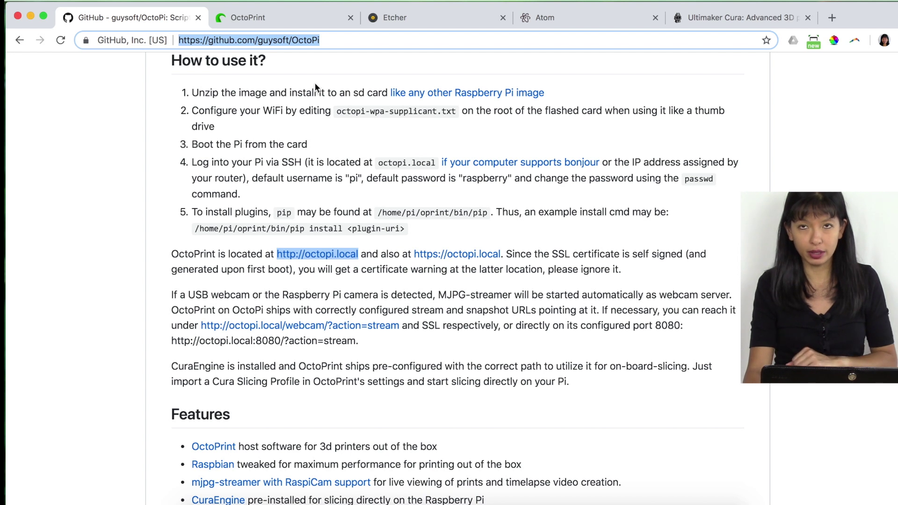
left_click(316, 19)
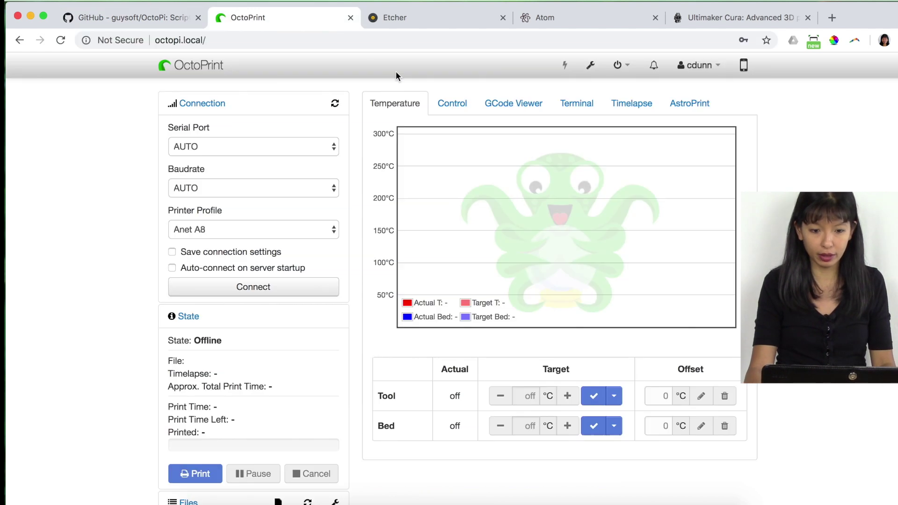
Show the Anet A8's live webcam feed with jog, extrude and fan controls.
left_click(445, 103)
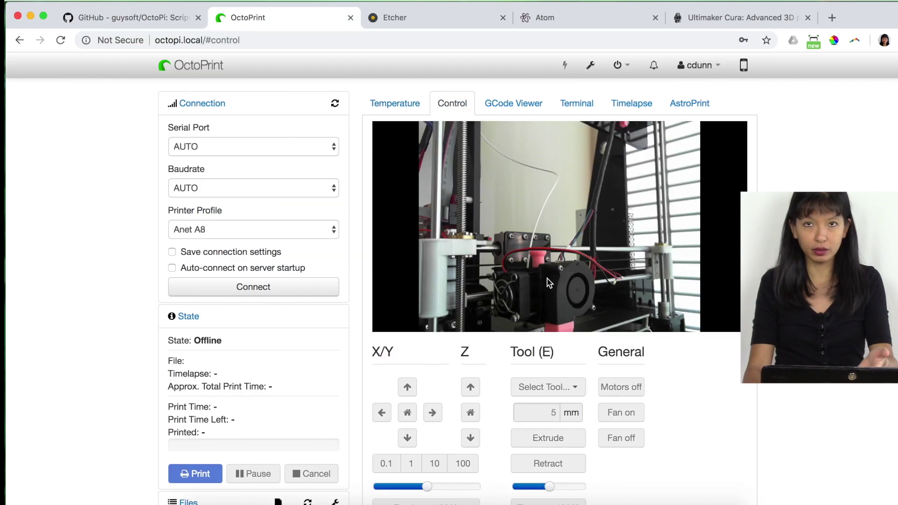